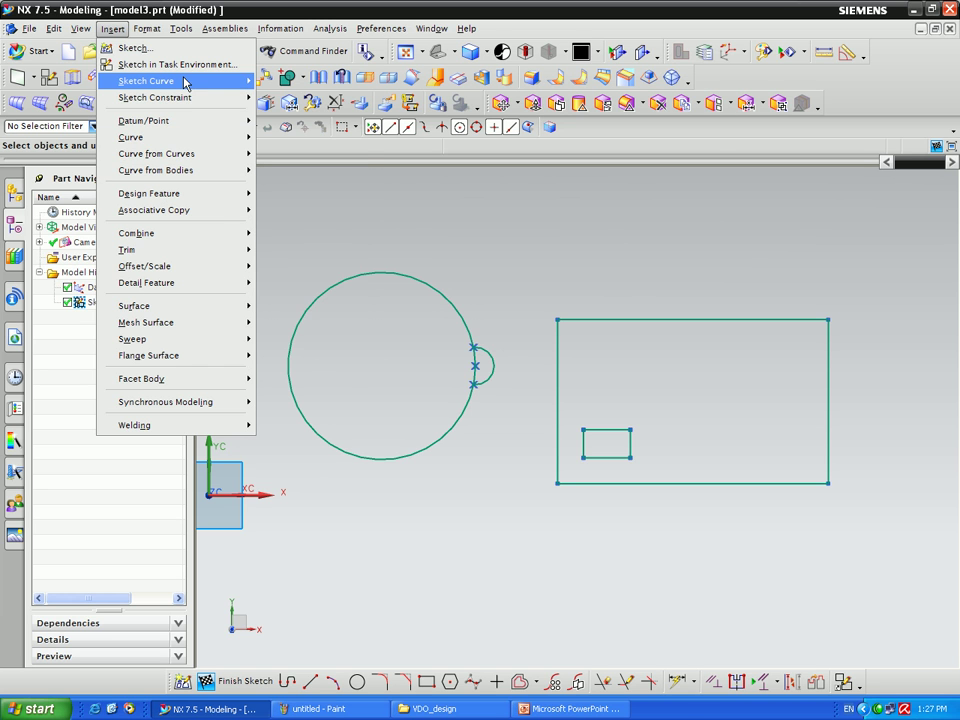
Start a circular curve pattern of the small arc, using the large circle's centre as the rotation point
{"action": "mouse_move", "coordinate": [186, 80]}
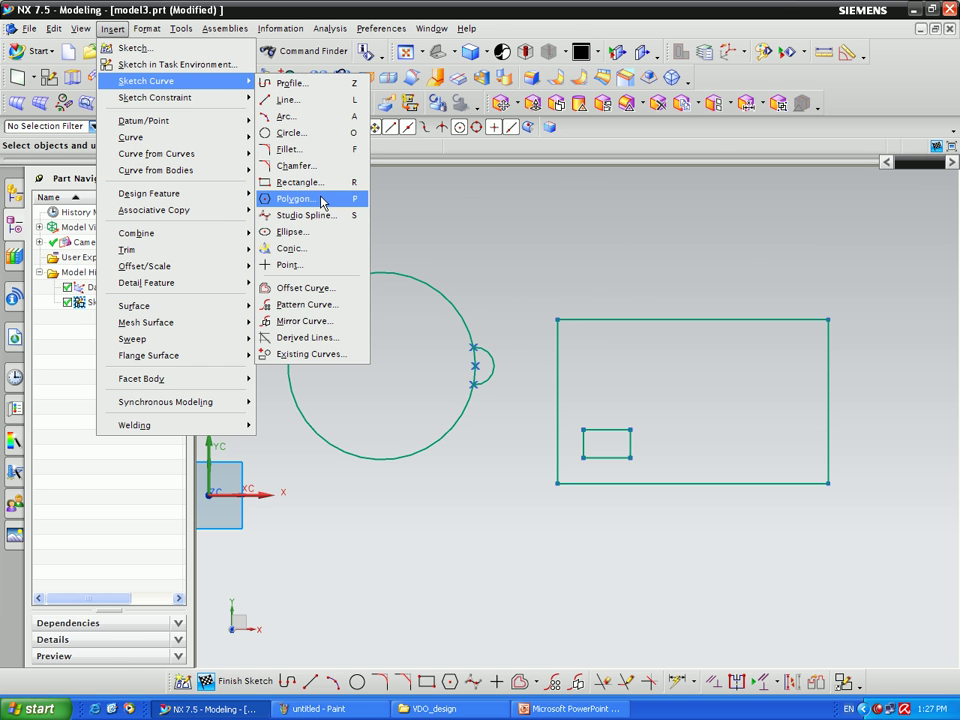
{"action": "left_click", "coordinate": [313, 307]}
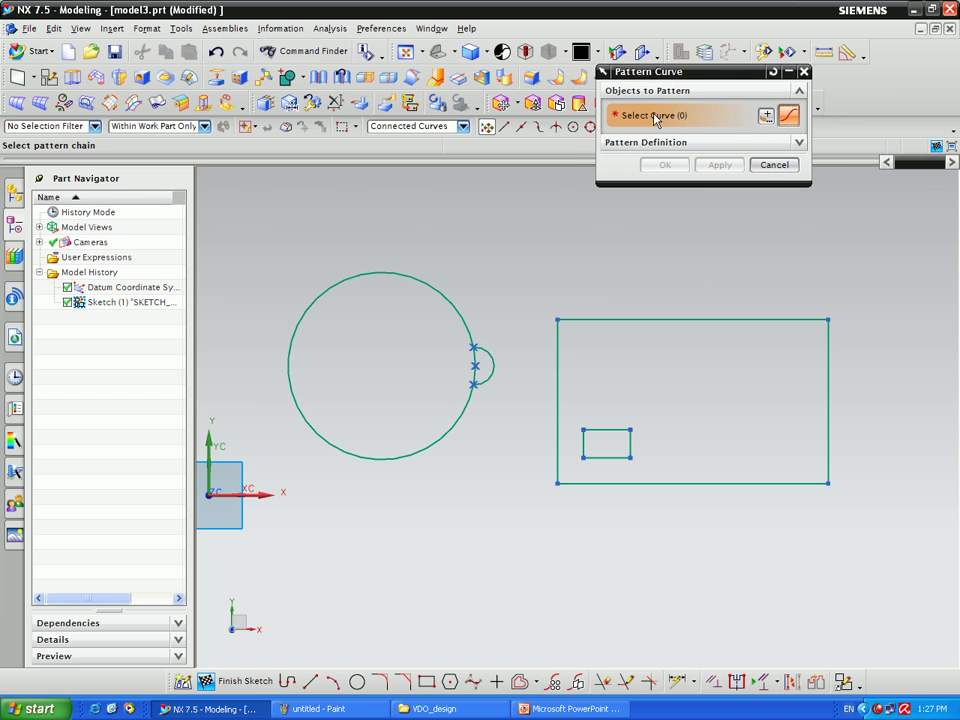
{"action": "left_click", "coordinate": [492, 358]}
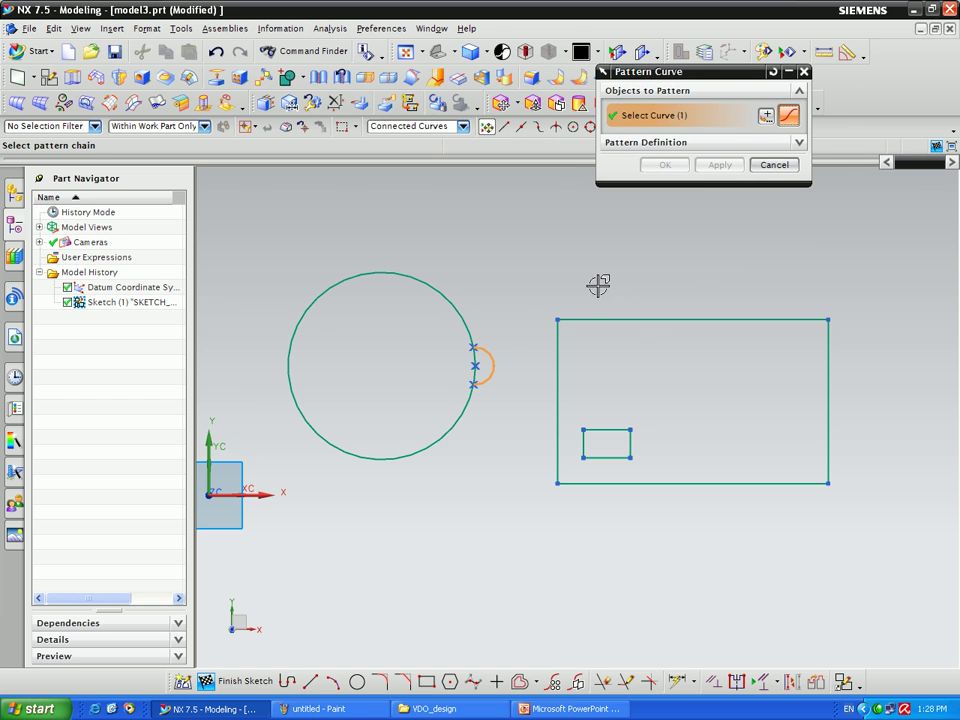
{"action": "left_click", "coordinate": [792, 142]}
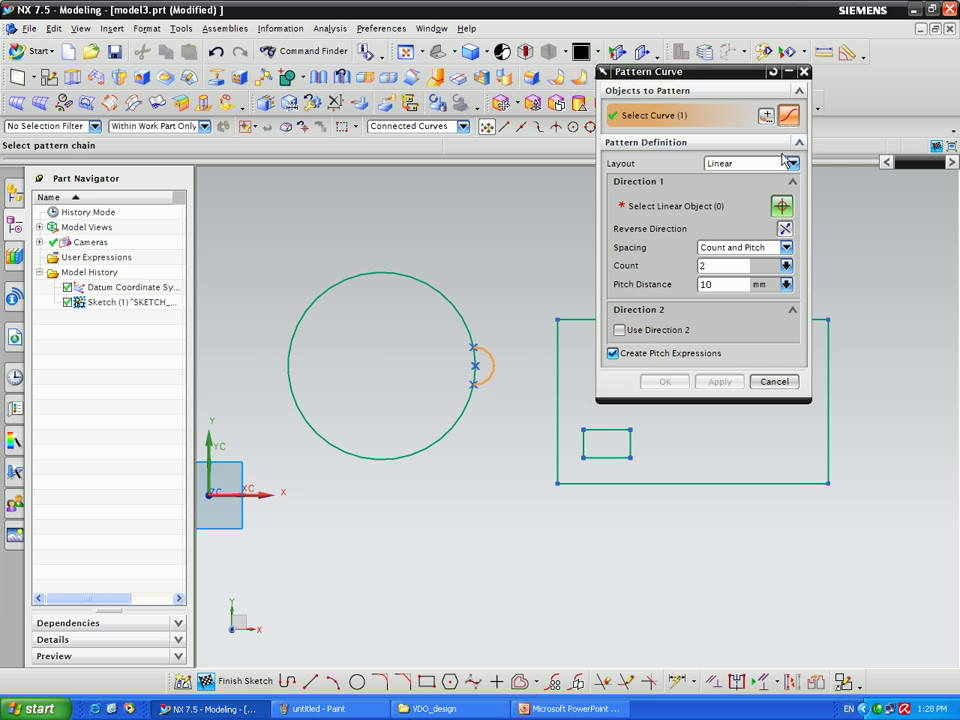
{"action": "left_click_drag", "start_coordinate": [690, 75], "coordinate": [725, 88]}
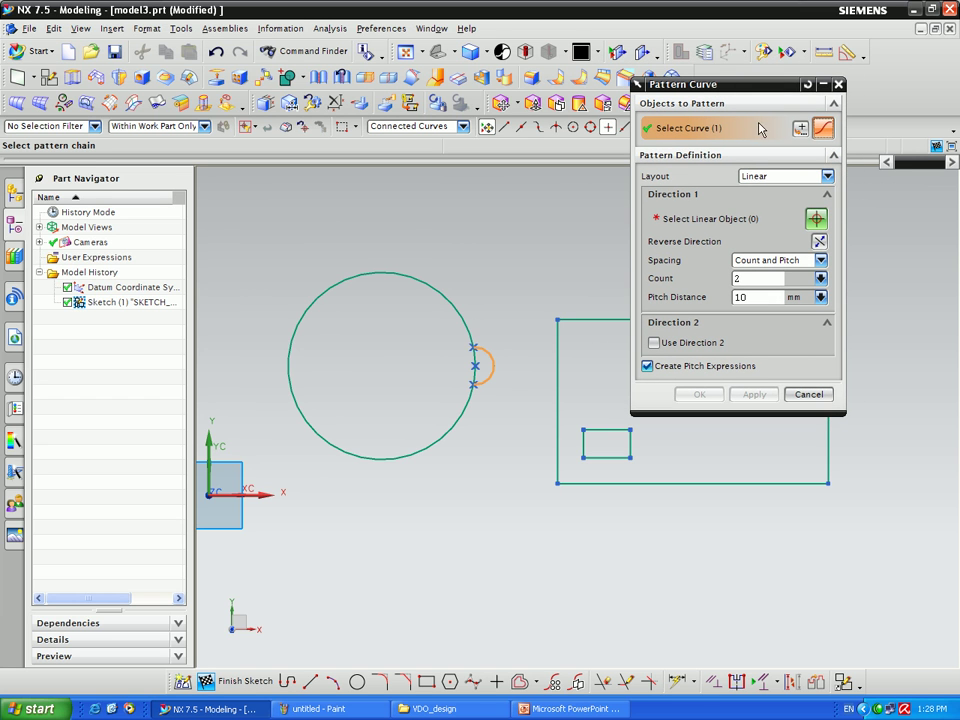
{"action": "left_click", "coordinate": [785, 176]}
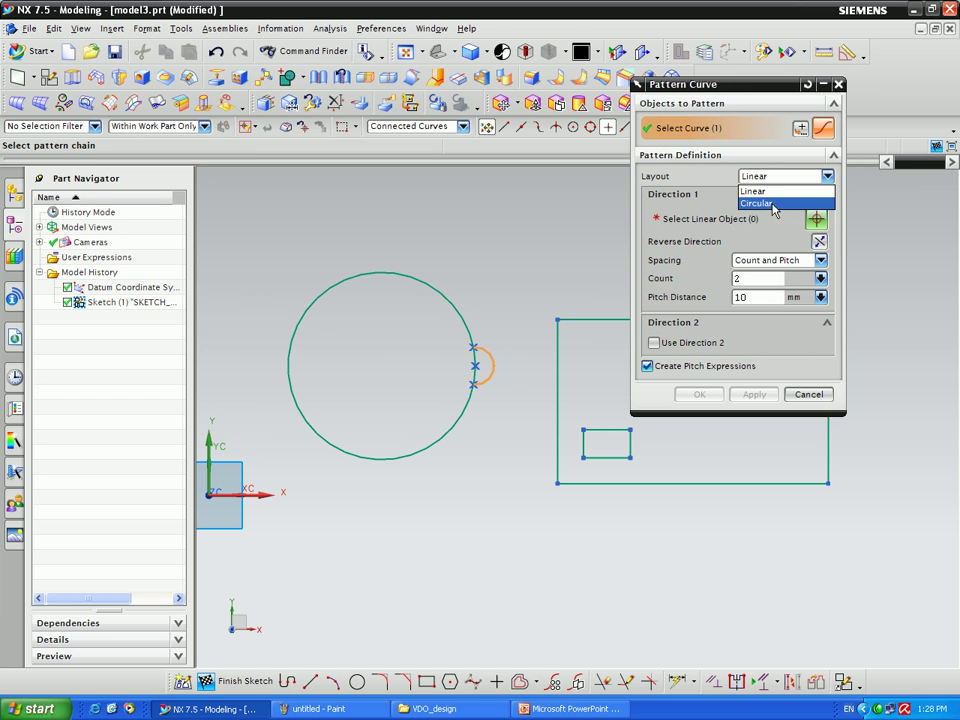
{"action": "left_click", "coordinate": [772, 205]}
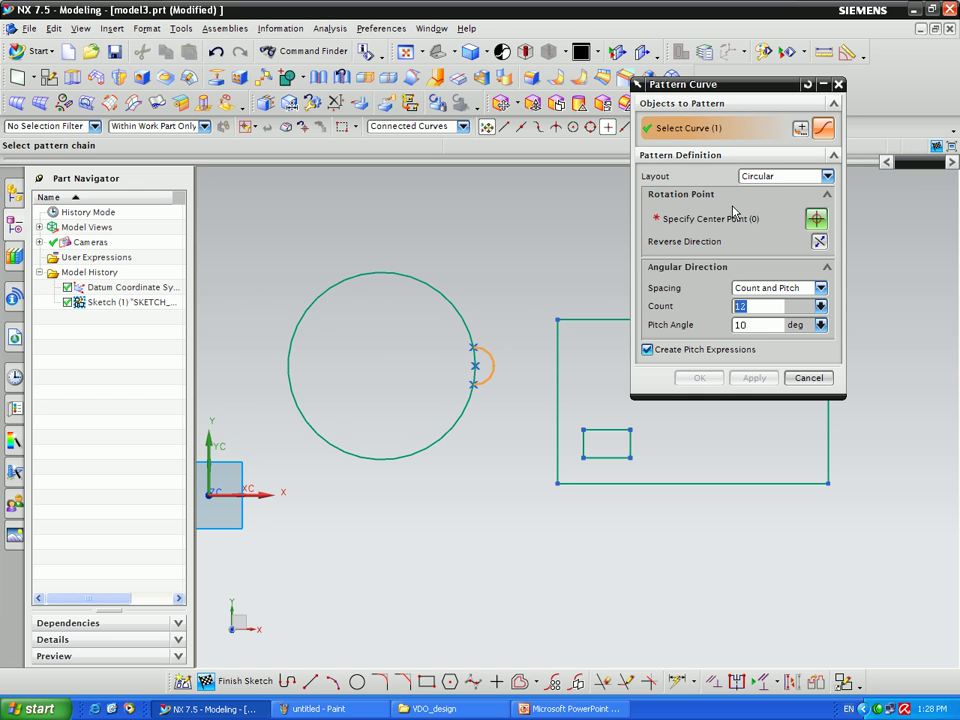
{"action": "left_click", "coordinate": [718, 219]}
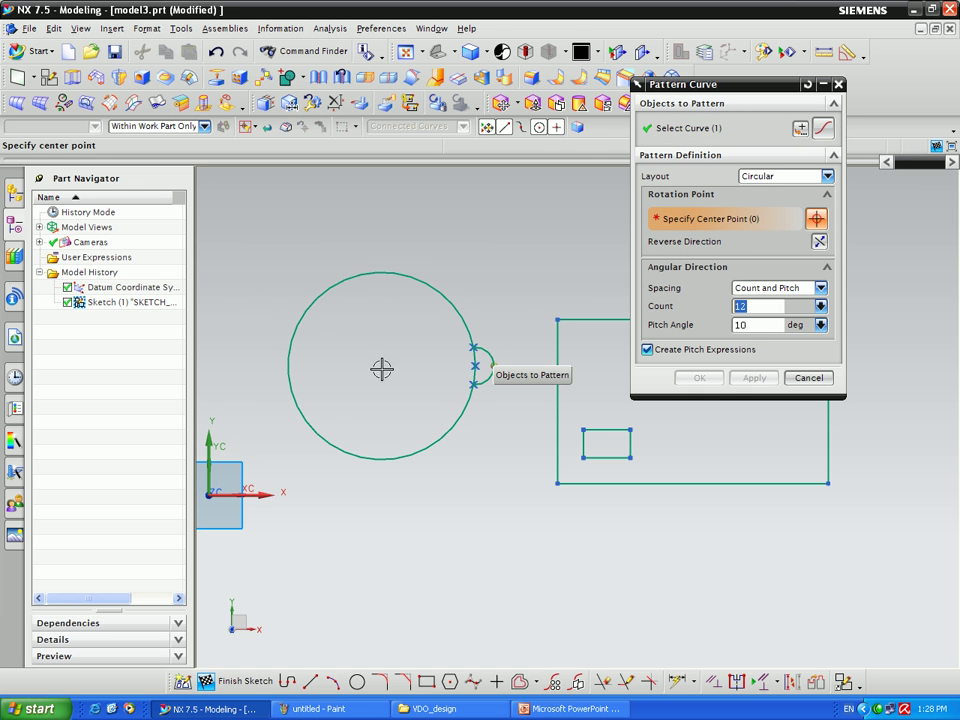
{"action": "left_click", "coordinate": [381, 366]}
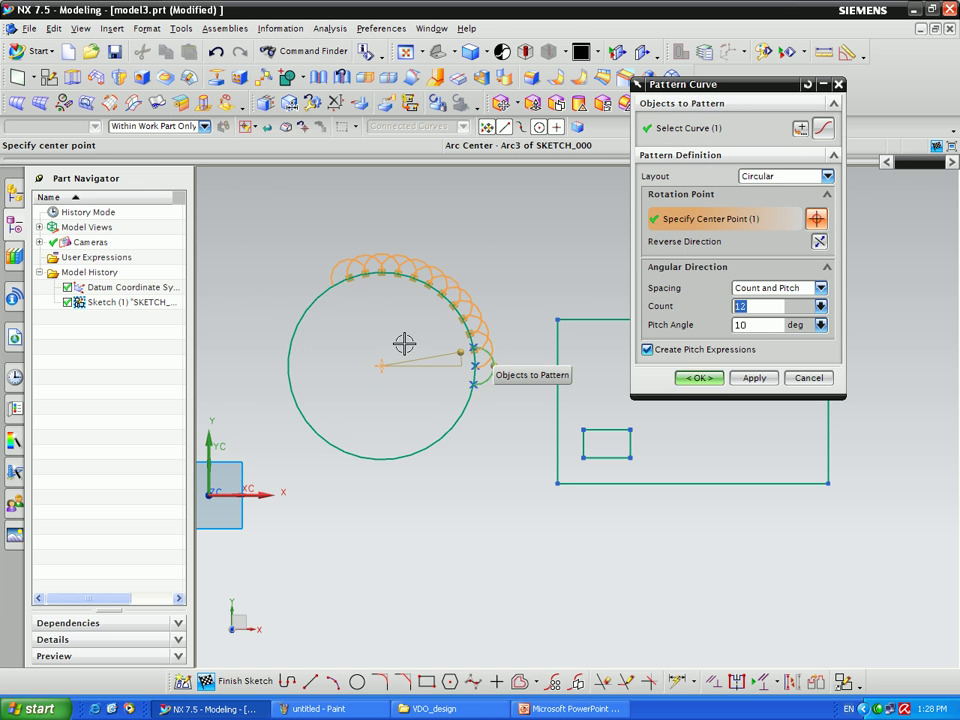
Use Count and Pitch spacing for the circular pattern and set the pitch angle to 360 degrees
{"action": "left_click", "coordinate": [790, 289]}
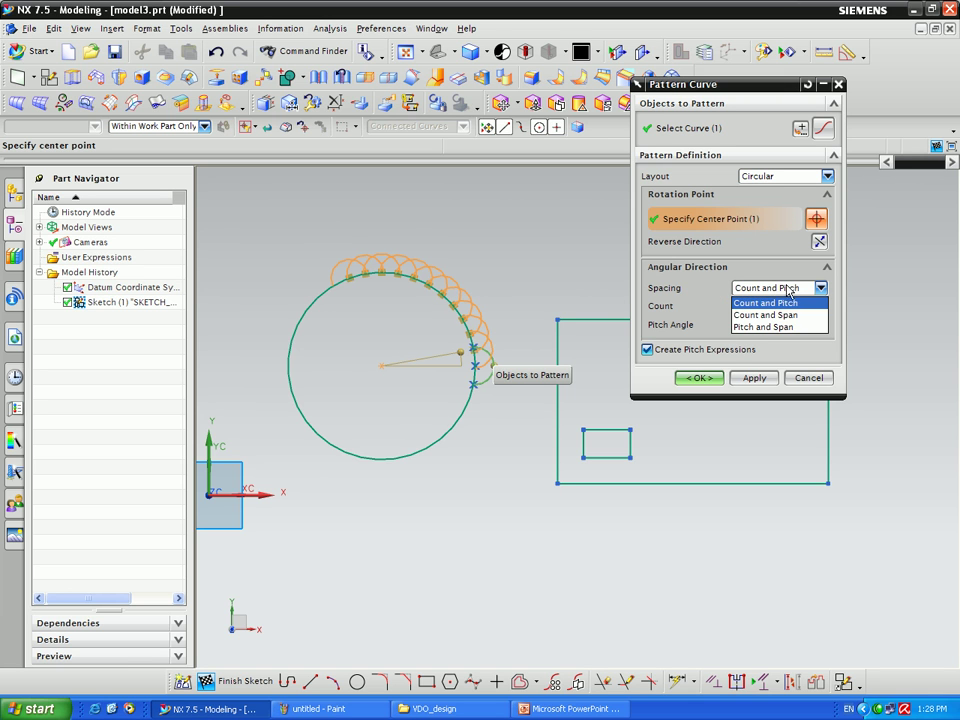
{"action": "left_click", "coordinate": [786, 301]}
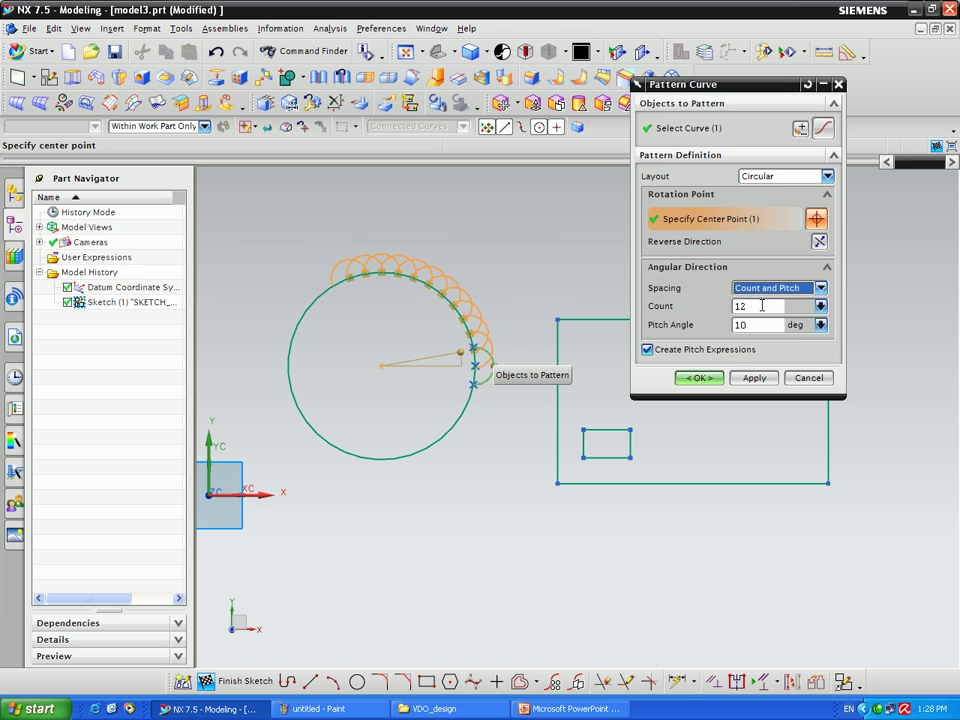
{"action": "double_click", "coordinate": [763, 306]}
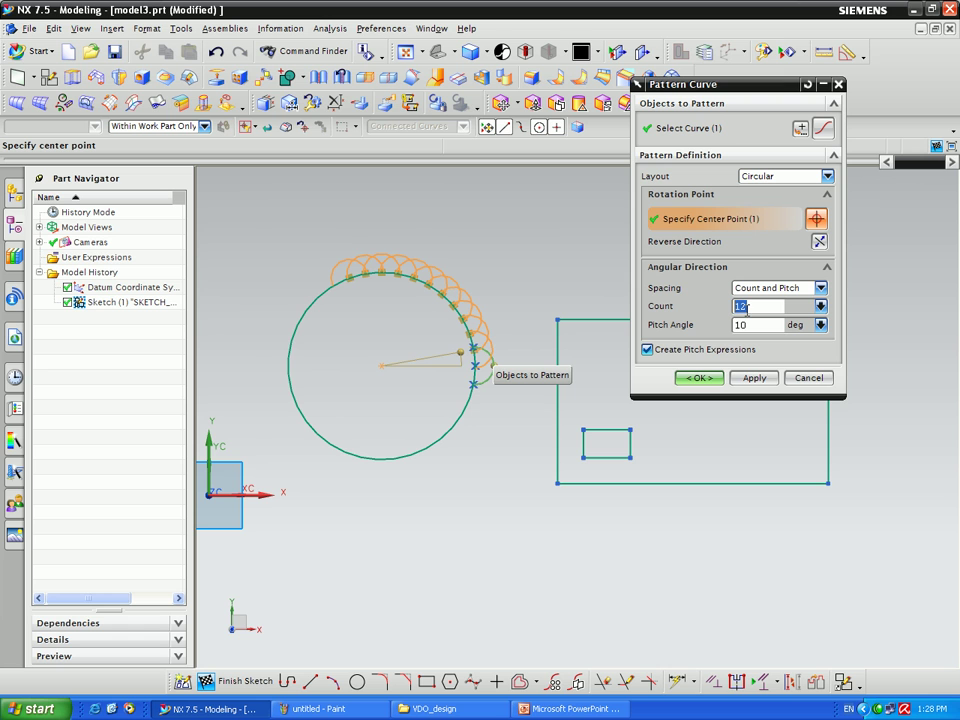
{"action": "double_click", "coordinate": [761, 325]}
{"action": "type", "text": "36"}
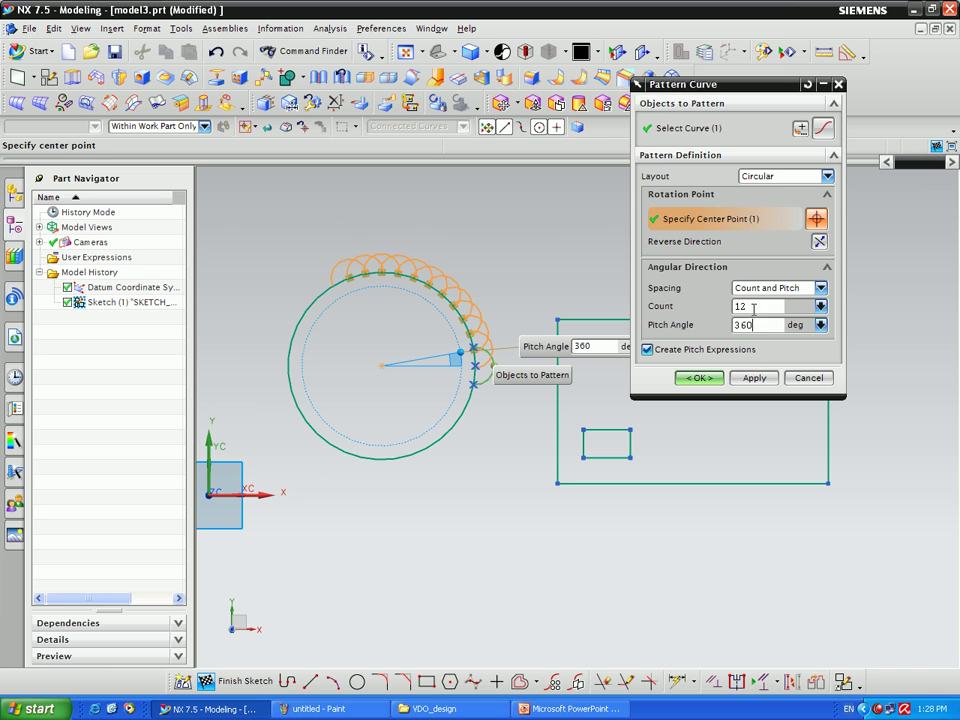
{"action": "type", "text": "0"}
{"action": "left_click", "coordinate": [754, 307]}
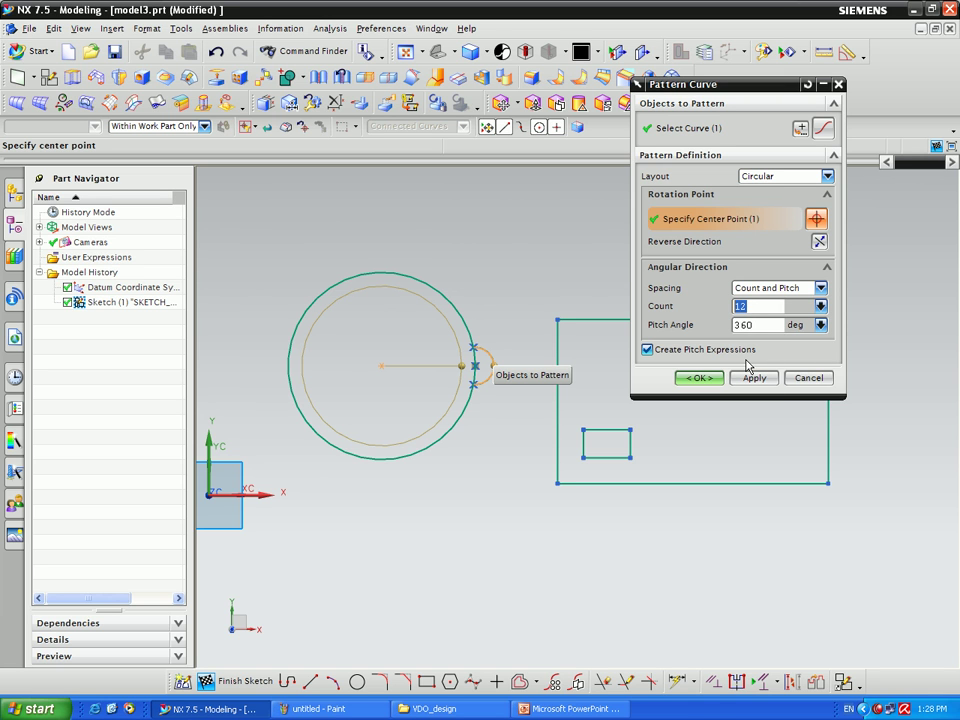
Preview the arc pattern with Count and Span spacing, and return the spacing to Count and Pitch
{"action": "left_click", "coordinate": [805, 290]}
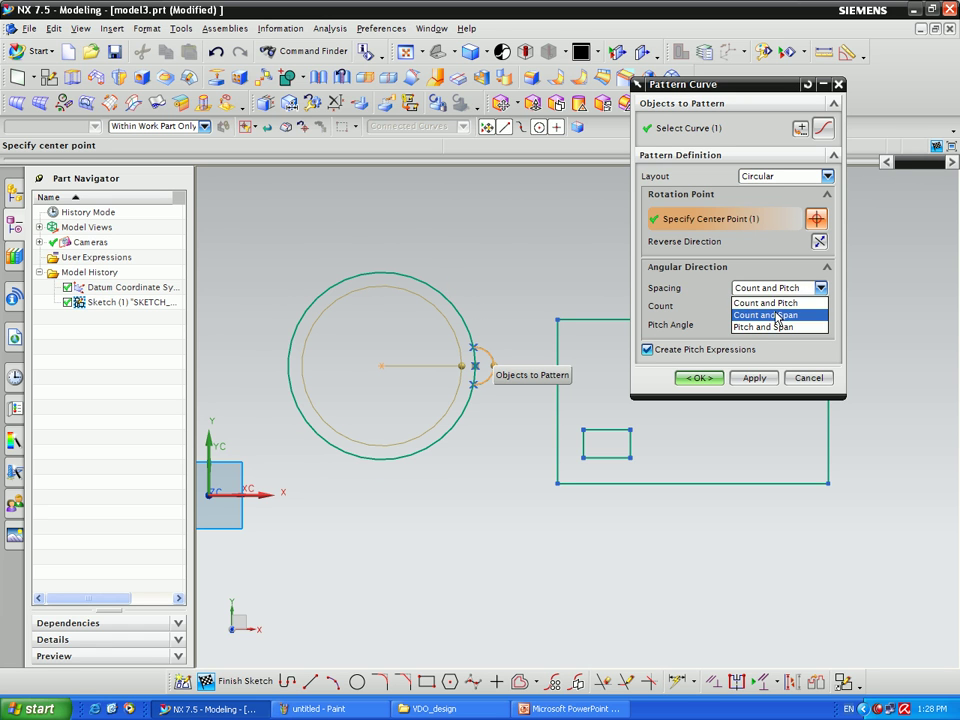
{"action": "left_click", "coordinate": [784, 314]}
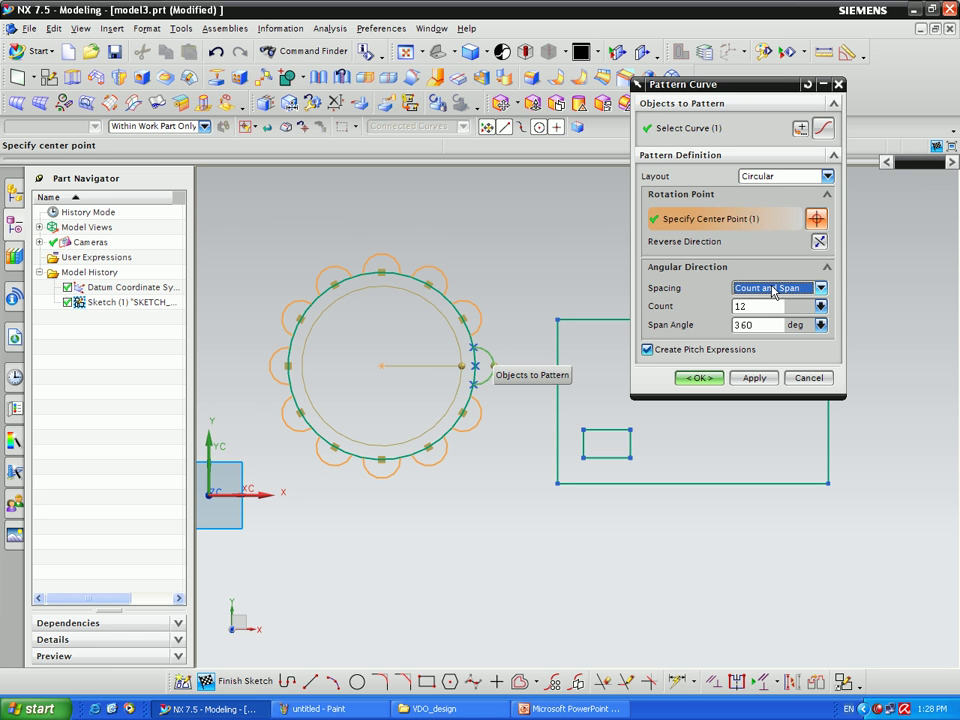
{"action": "left_click", "coordinate": [783, 293]}
{"action": "left_click", "coordinate": [766, 302]}
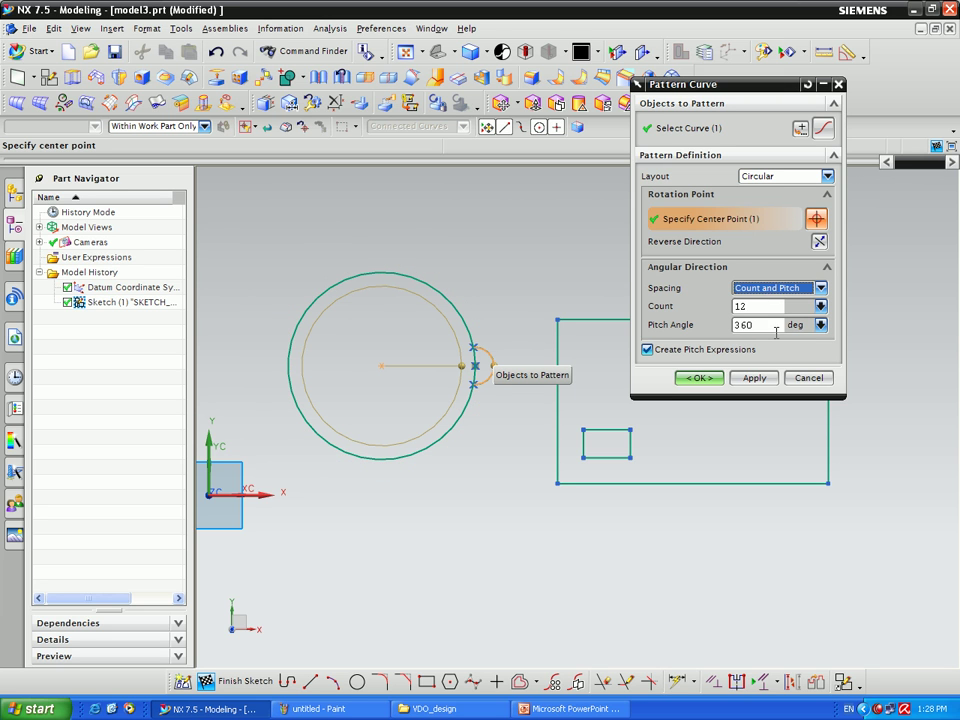
Enter 360/12 degrees as the circular pattern's pitch angle
{"action": "left_click", "coordinate": [761, 308]}
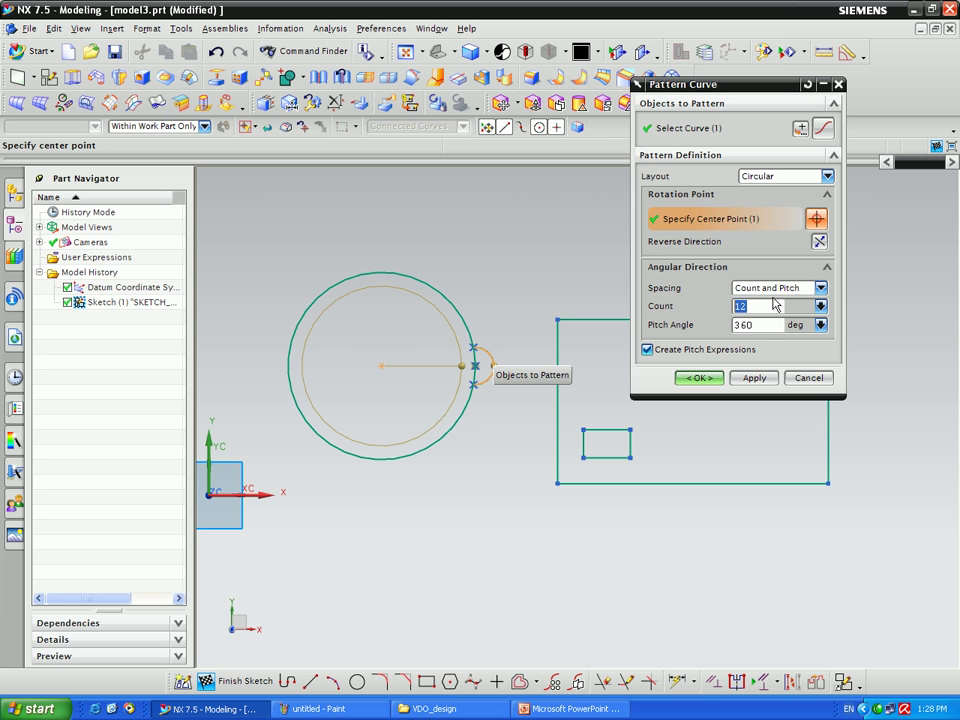
{"action": "left_click", "coordinate": [757, 325]}
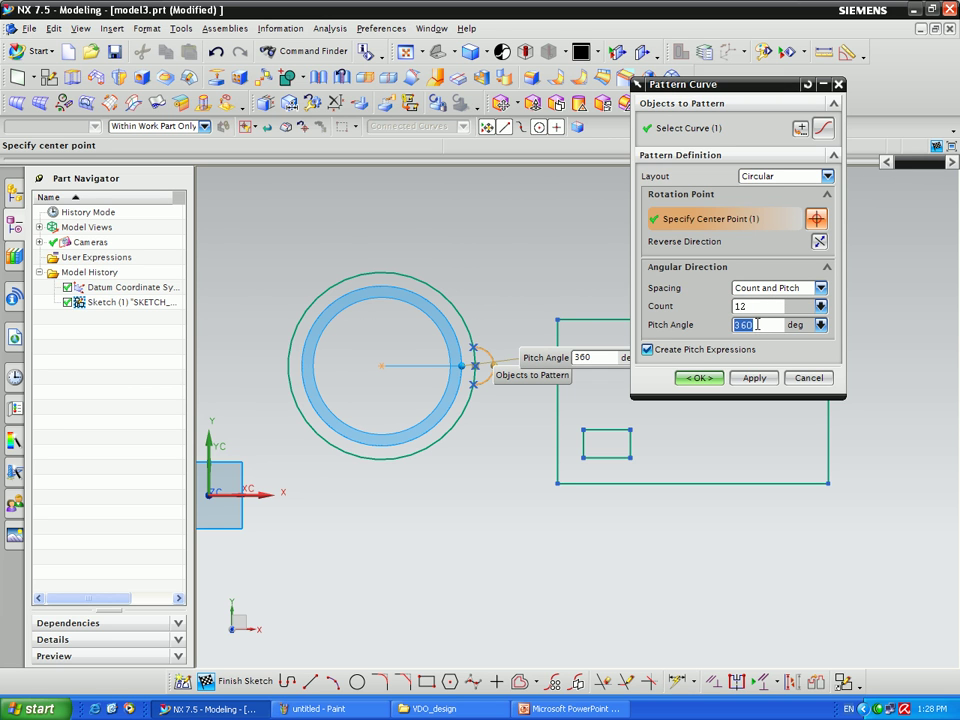
{"action": "type", "text": "3"}
{"action": "left_click", "coordinate": [760, 307]}
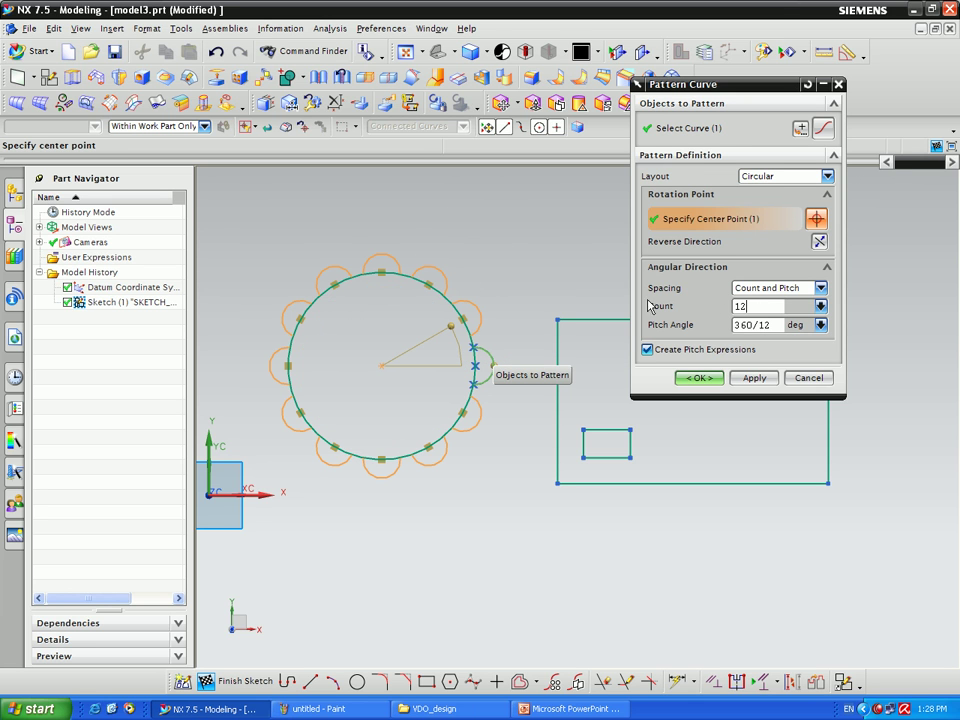
Set the arc pattern's angle to 360 degrees and switch its spacing to Count and Span
{"action": "left_click", "coordinate": [774, 325]}
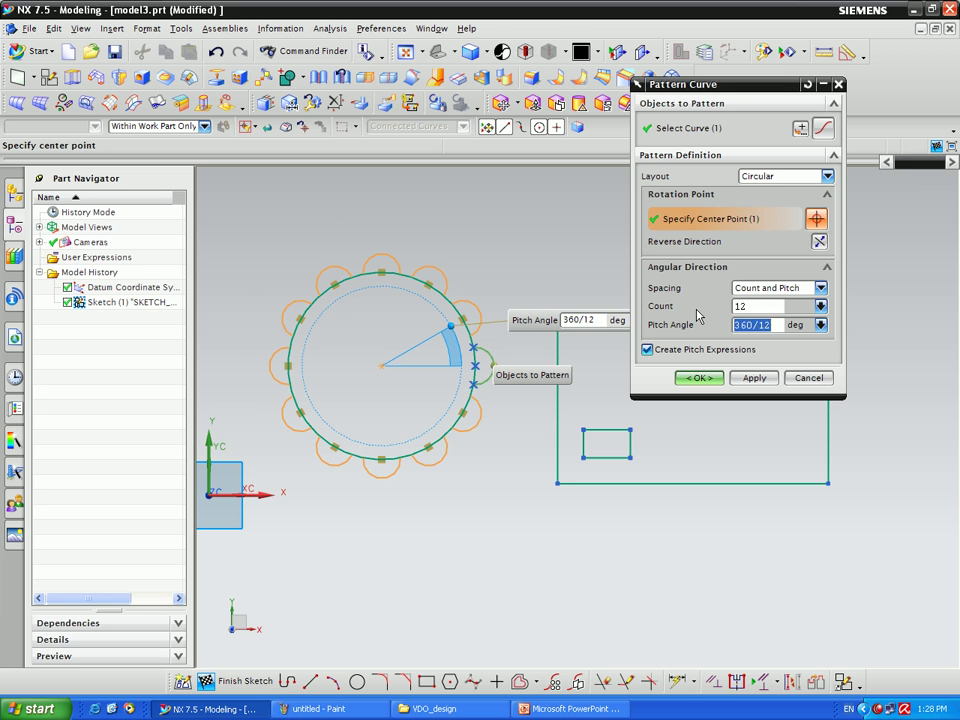
{"action": "type", "text": "360"}
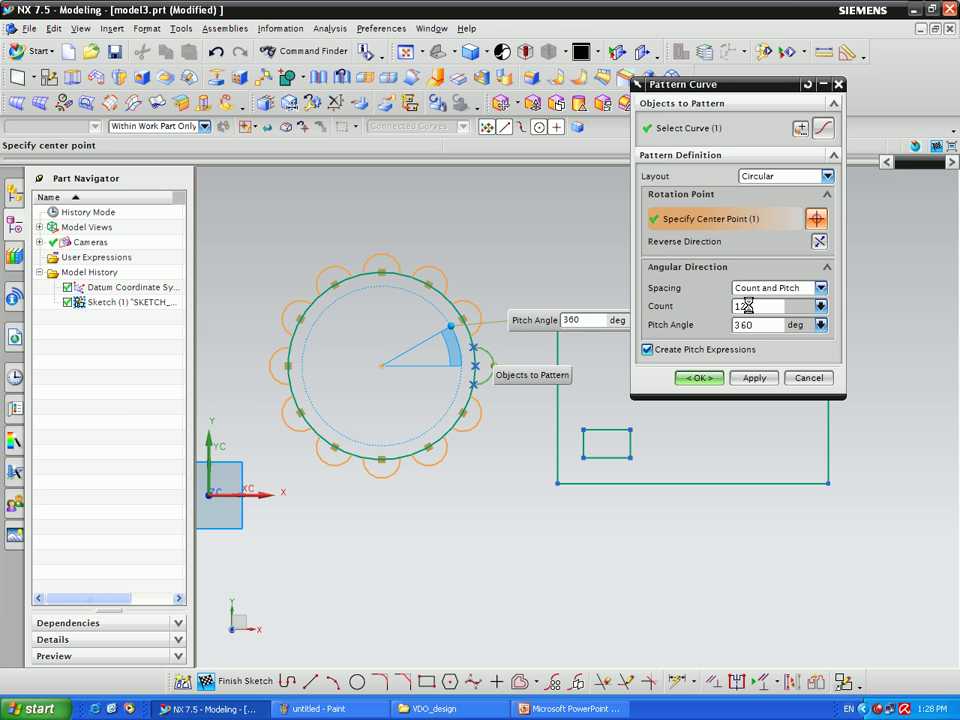
{"action": "left_click", "coordinate": [759, 306]}
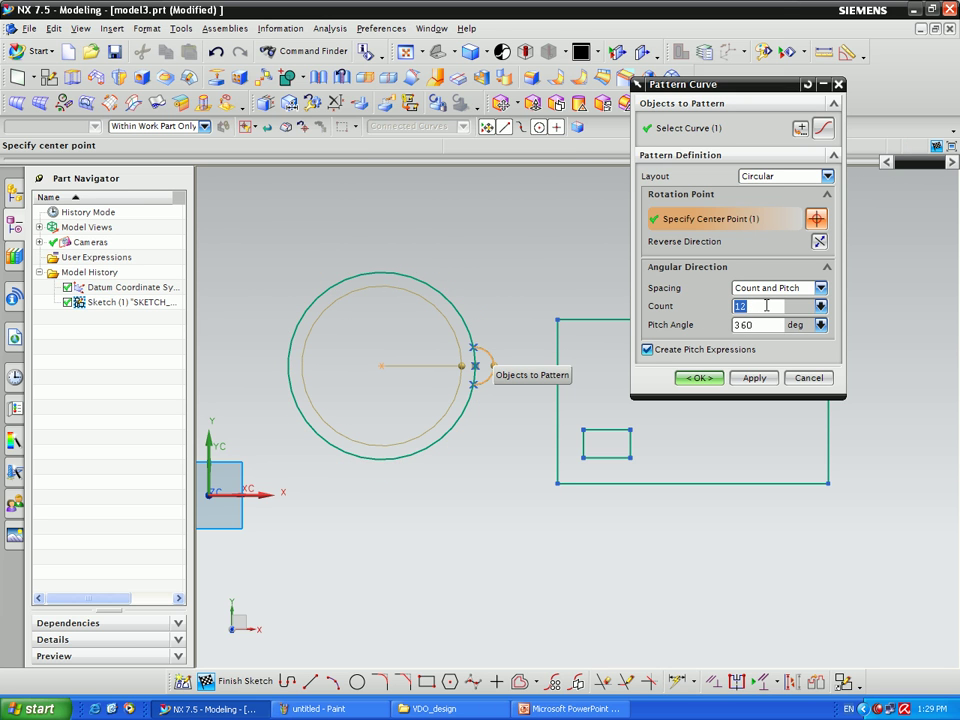
{"action": "left_click", "coordinate": [768, 288]}
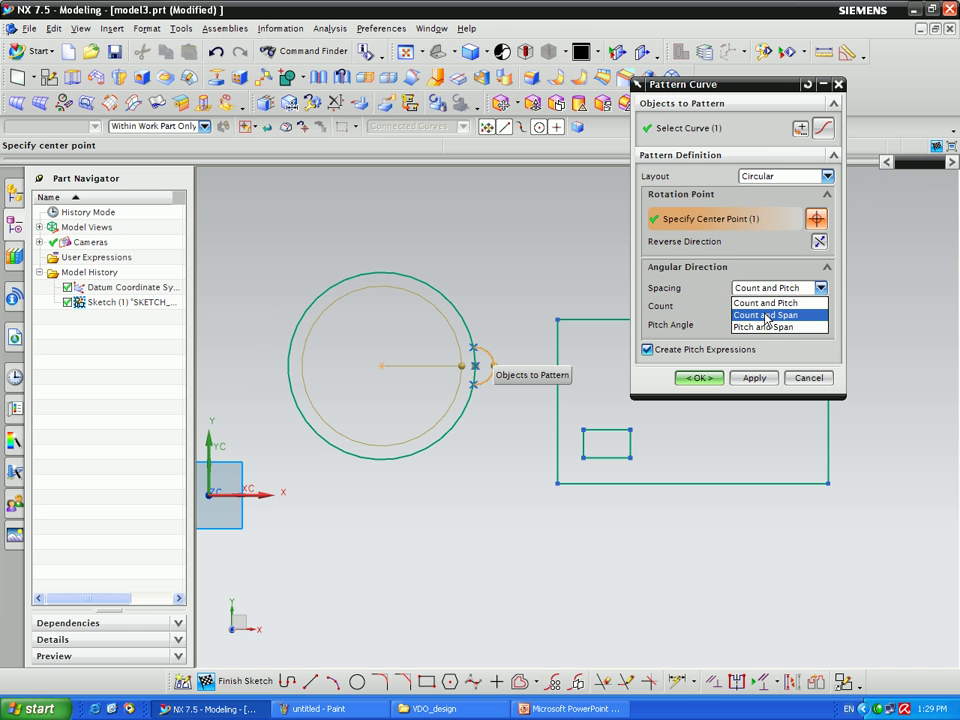
{"action": "left_click", "coordinate": [766, 315]}
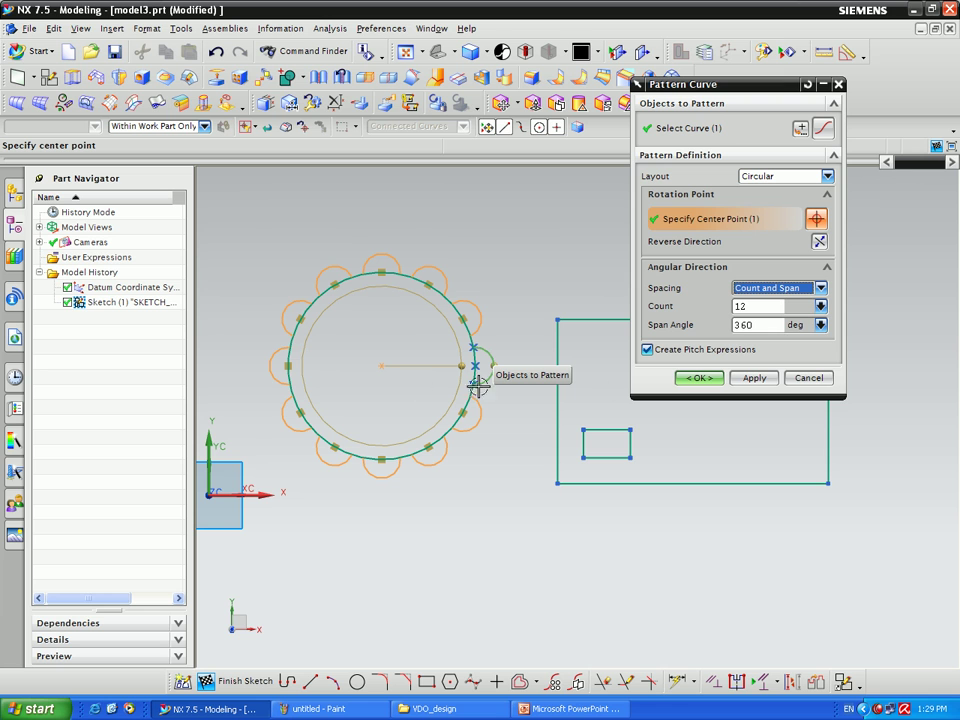
Set the circular pattern's count to 6 and create the patterned arcs around the circle
{"action": "key", "text": "Tab"}
{"action": "type", "text": "6"}
{"action": "left_click", "coordinate": [760, 323]}
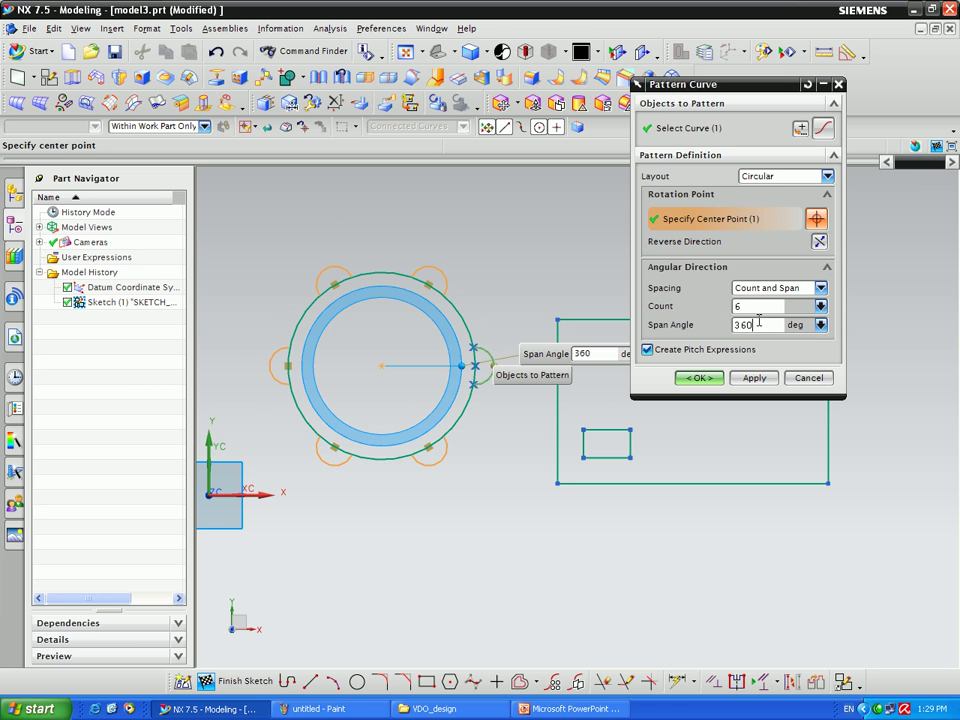
{"action": "left_click", "coordinate": [692, 380]}
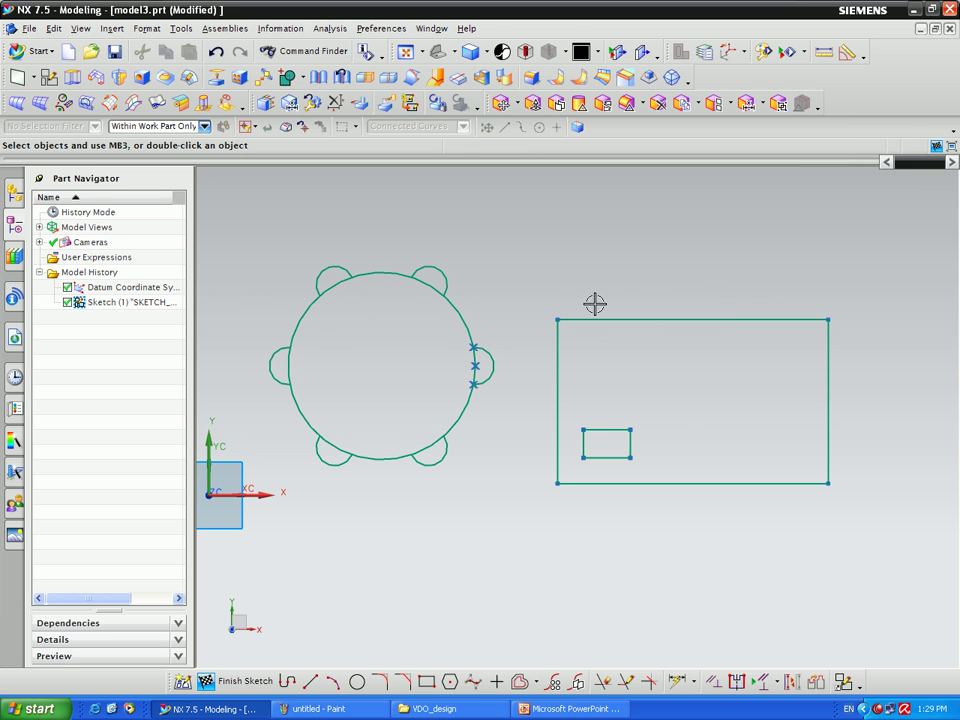
Start another curve pattern and select the four lines of the small rectangle as the objects to pattern
{"action": "scroll", "coordinate": [432, 359], "scroll_direction": "down", "scroll_amount": 1}
{"action": "scroll", "coordinate": [351, 369], "scroll_direction": "up", "scroll_amount": 2}
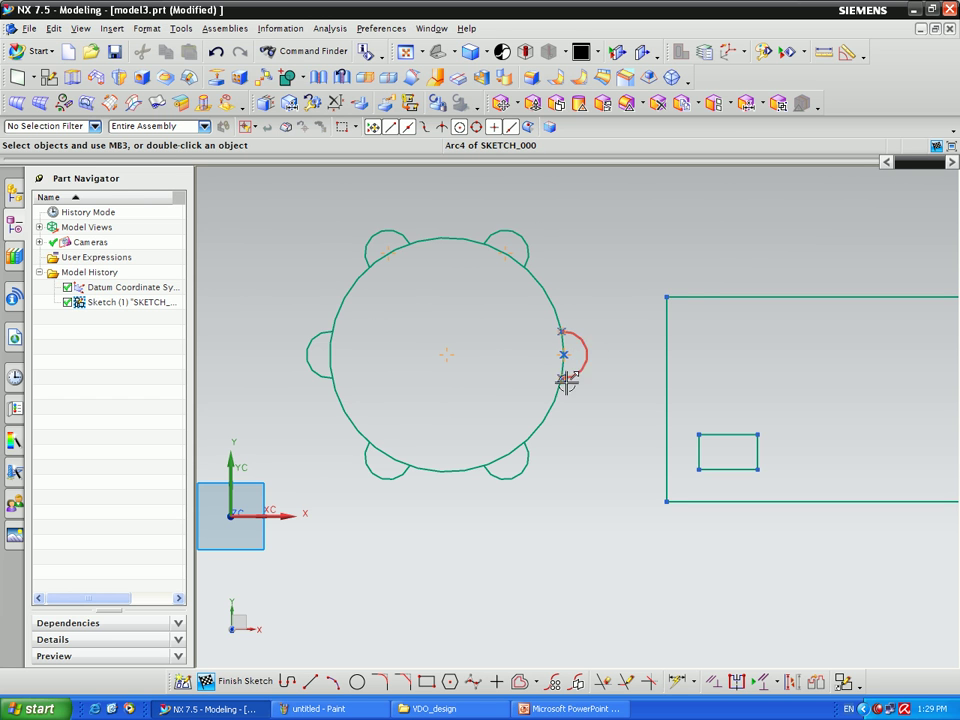
{"action": "scroll", "coordinate": [544, 371], "scroll_direction": "down", "scroll_amount": 3}
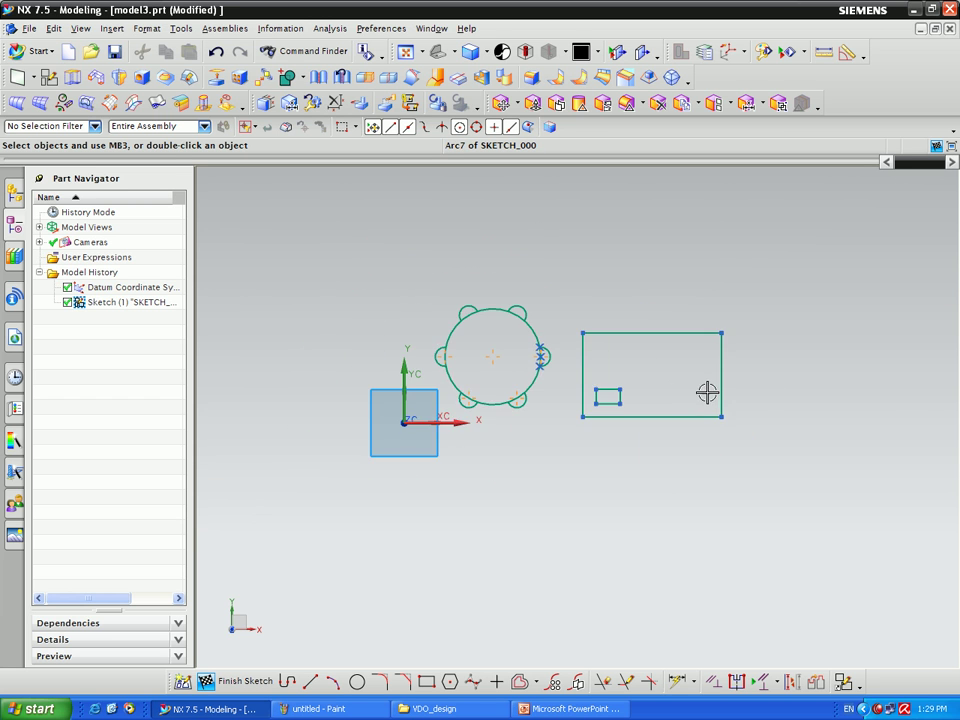
{"action": "scroll", "coordinate": [714, 381], "scroll_direction": "up", "scroll_amount": 2}
{"action": "scroll", "coordinate": [709, 385], "scroll_direction": "down", "scroll_amount": 1}
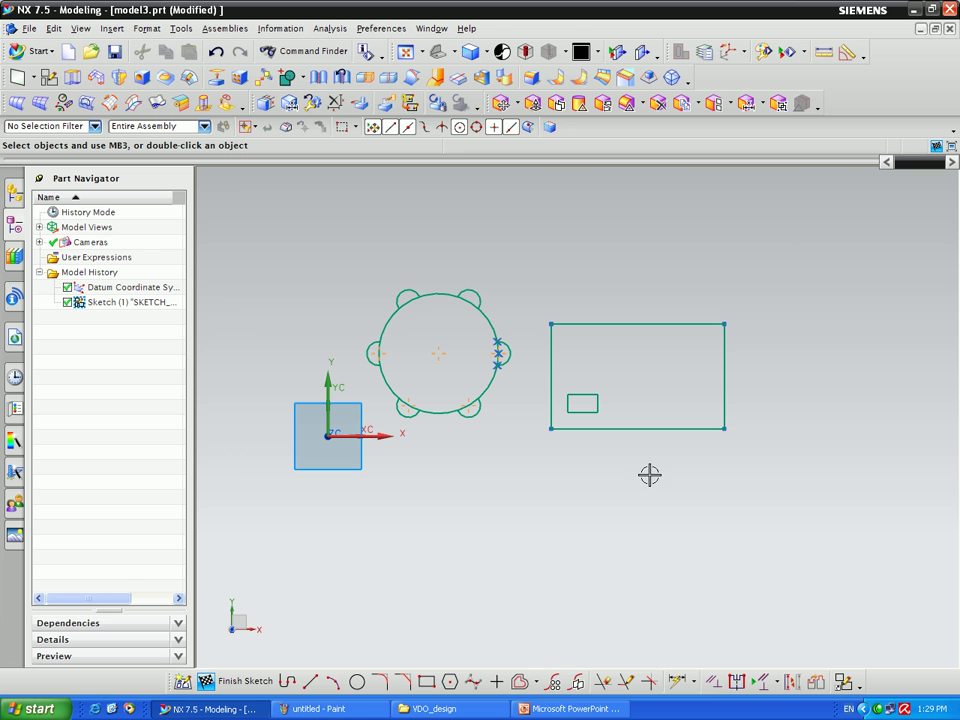
{"action": "left_click", "coordinate": [556, 686]}
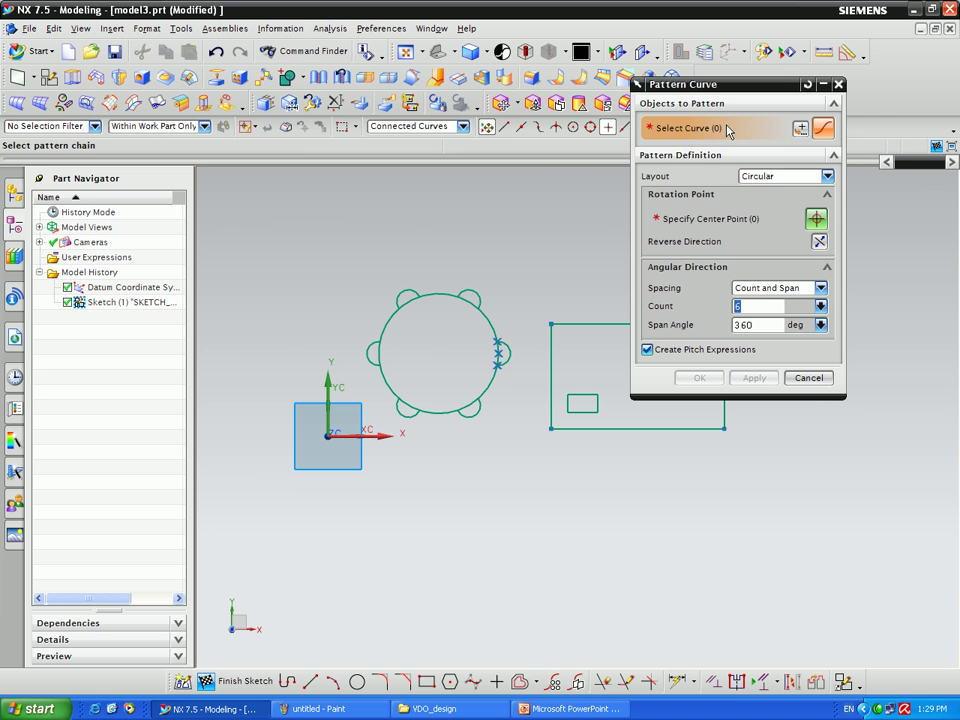
{"action": "left_click_drag", "start_coordinate": [561, 382], "coordinate": [610, 414]}
{"action": "mouse_move", "coordinate": [697, 84]}
{"action": "left_mouse_down"}
{"action": "mouse_move", "coordinate": [746, 94]}
{"action": "mouse_move", "coordinate": [831, 167]}
{"action": "mouse_move", "coordinate": [809, 158]}
{"action": "left_mouse_up"}
Switch the small rectangle's pattern layout to Linear
{"action": "scroll", "coordinate": [558, 369], "scroll_direction": "down", "scroll_amount": 3}
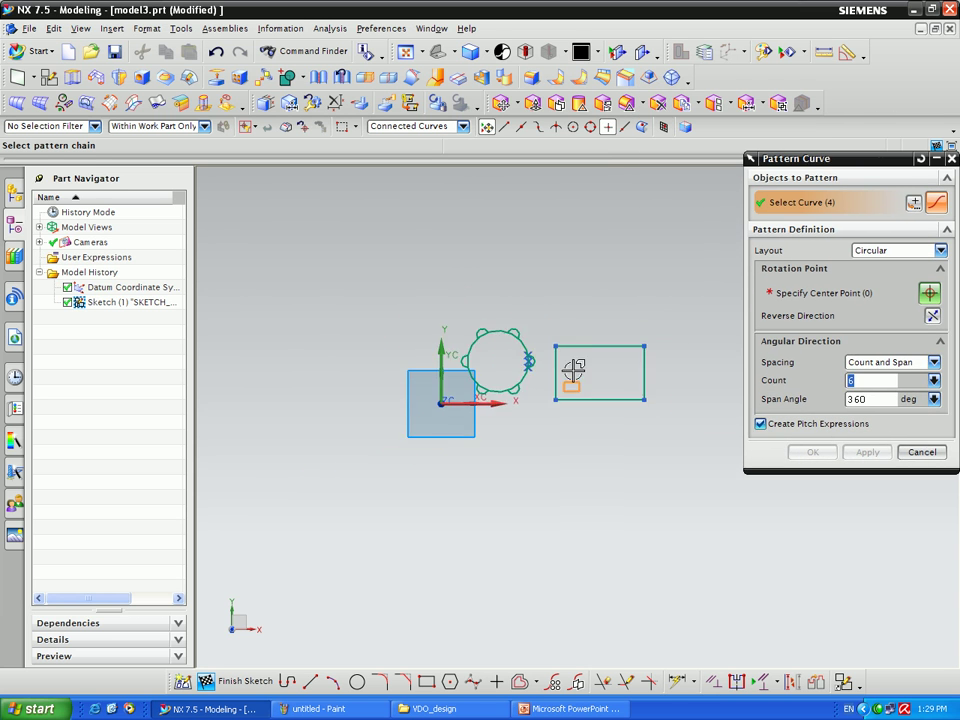
{"action": "scroll", "coordinate": [641, 375], "scroll_direction": "up", "scroll_amount": 3}
{"action": "scroll", "coordinate": [588, 392], "scroll_direction": "up", "scroll_amount": 1}
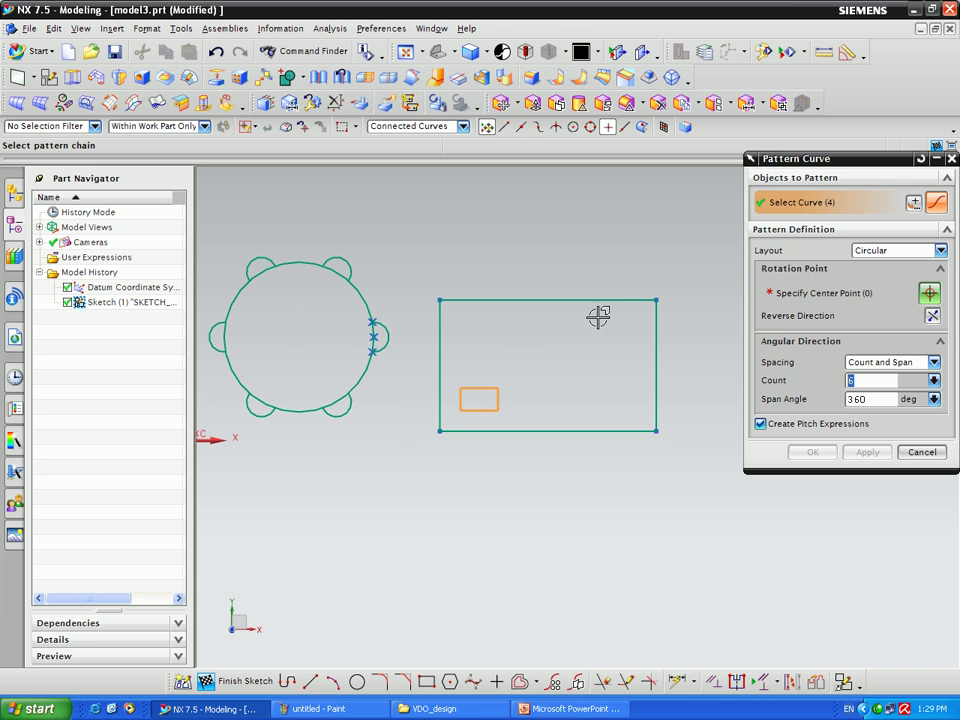
{"action": "left_click", "coordinate": [880, 250]}
{"action": "left_click", "coordinate": [862, 260]}
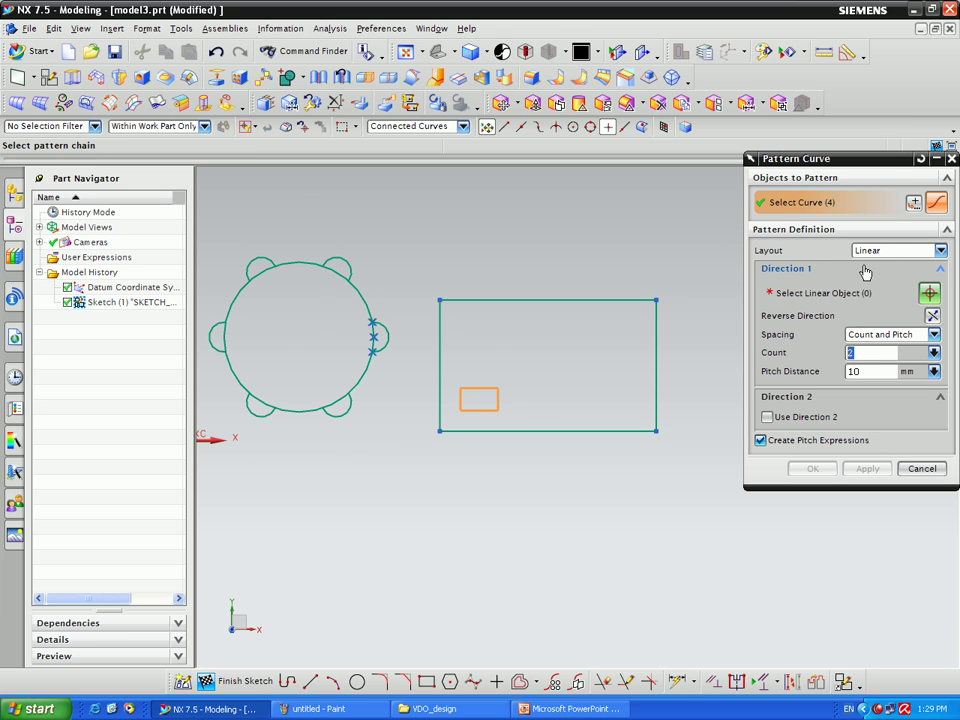
Use Count and Pitch spacing with a count of 5 in Direction 1, and enable Direction 2
{"action": "left_click", "coordinate": [879, 336]}
{"action": "left_click", "coordinate": [879, 348]}
{"action": "left_click", "coordinate": [872, 352]}
{"action": "double_click", "coordinate": [858, 371]}
{"action": "left_click", "coordinate": [827, 416]}
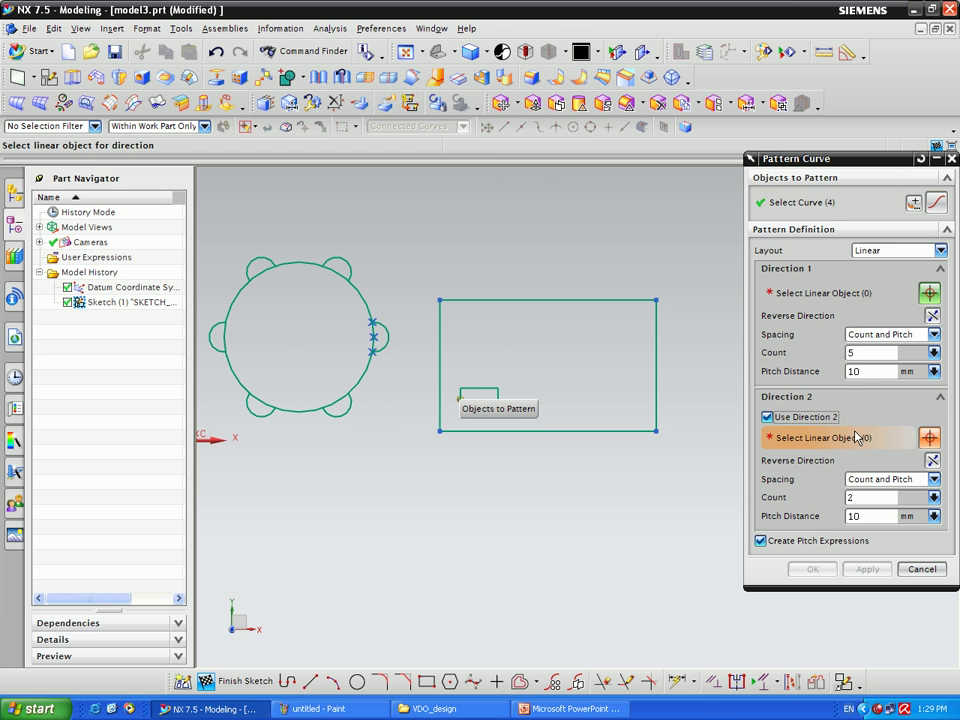
Turn off Direction 2 and define Direction 1 along the large rectangle's bottom edge instead of its left edge
{"action": "left_click", "coordinate": [768, 417]}
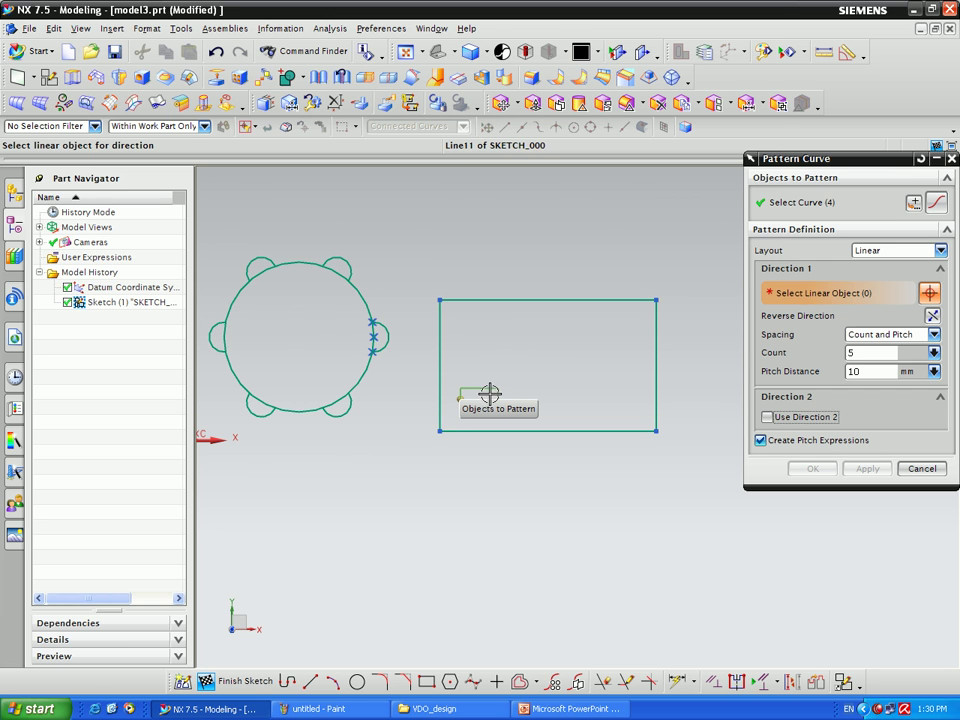
{"action": "left_click", "coordinate": [442, 373]}
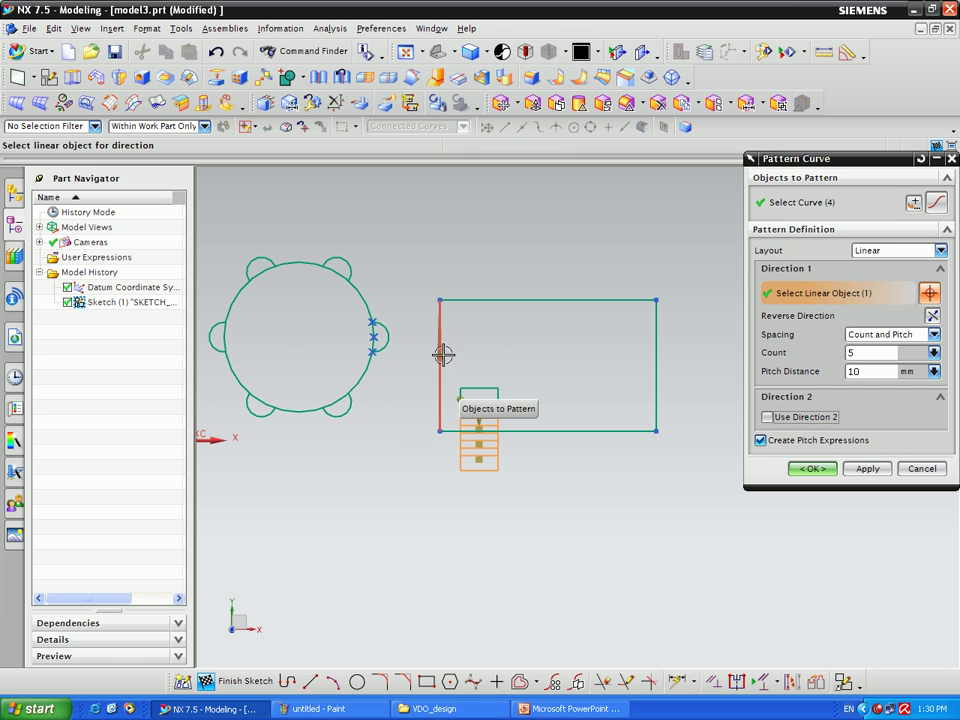
{"action": "left_click", "coordinate": [441, 354], "text": "shift"}
{"action": "left_click", "coordinate": [510, 432]}
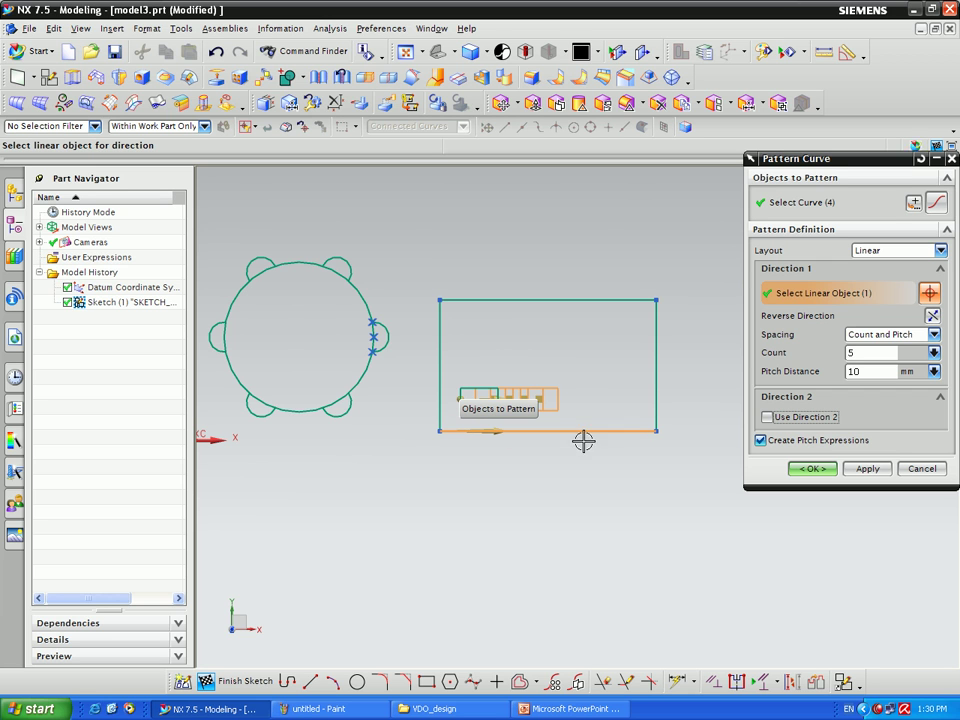
Set Direction 1's pitch distance to 20 mm and its count to 4
{"action": "left_click", "coordinate": [865, 371]}
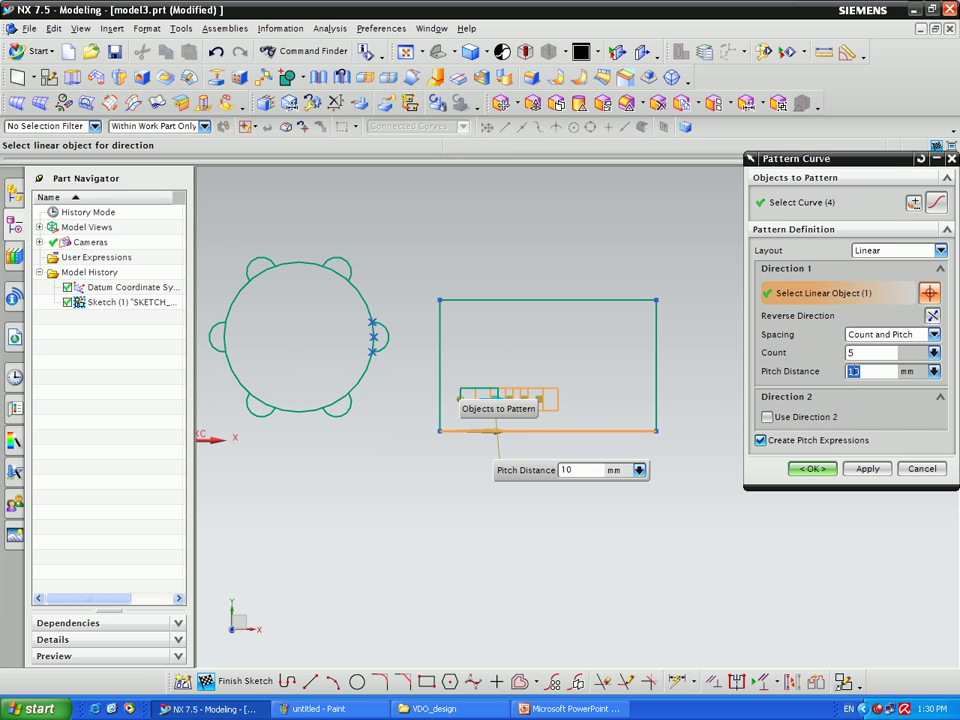
{"action": "type", "text": "20"}
{"action": "left_click", "coordinate": [876, 354]}
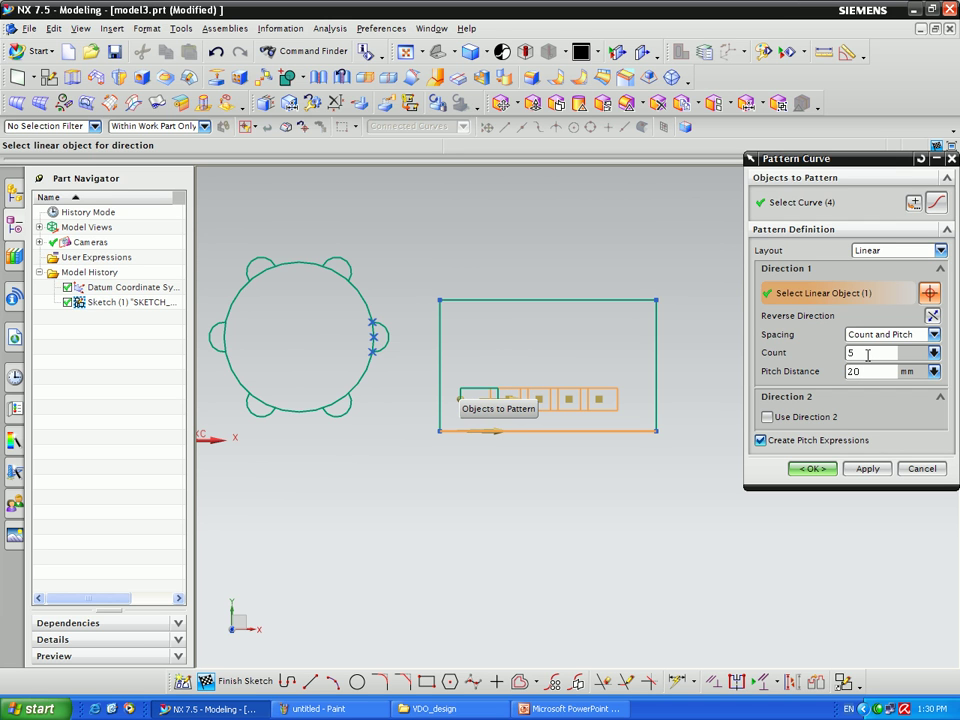
{"action": "type", "text": "4"}
Set Direction 1's pitch distance to 50 mm and its count to 3
{"action": "left_click", "coordinate": [860, 371]}
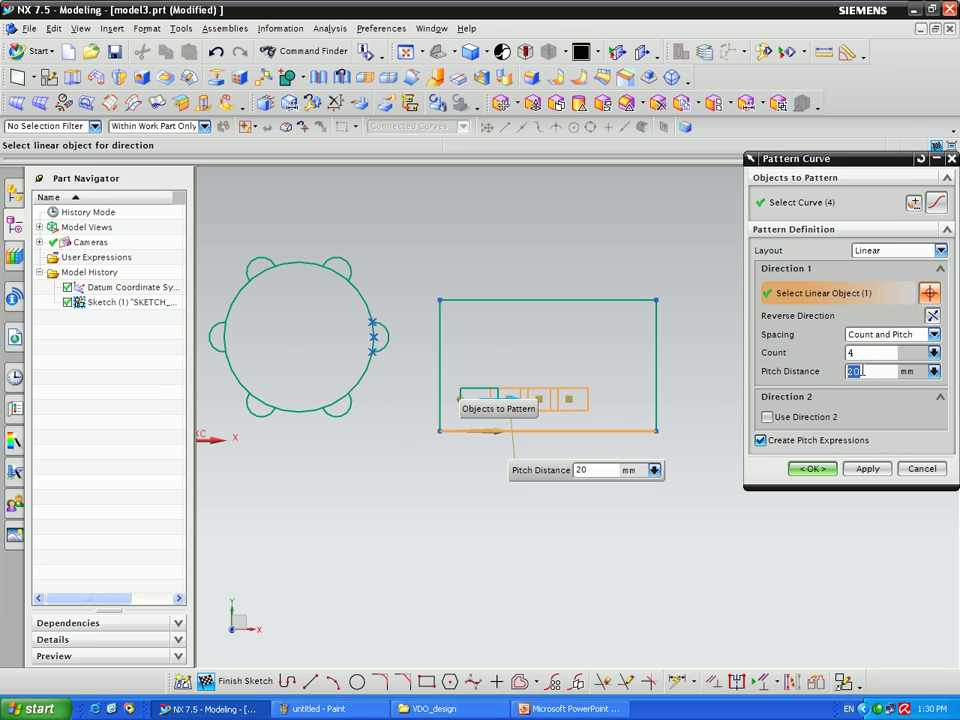
{"action": "type", "text": "5"}
{"action": "left_click", "coordinate": [866, 352]}
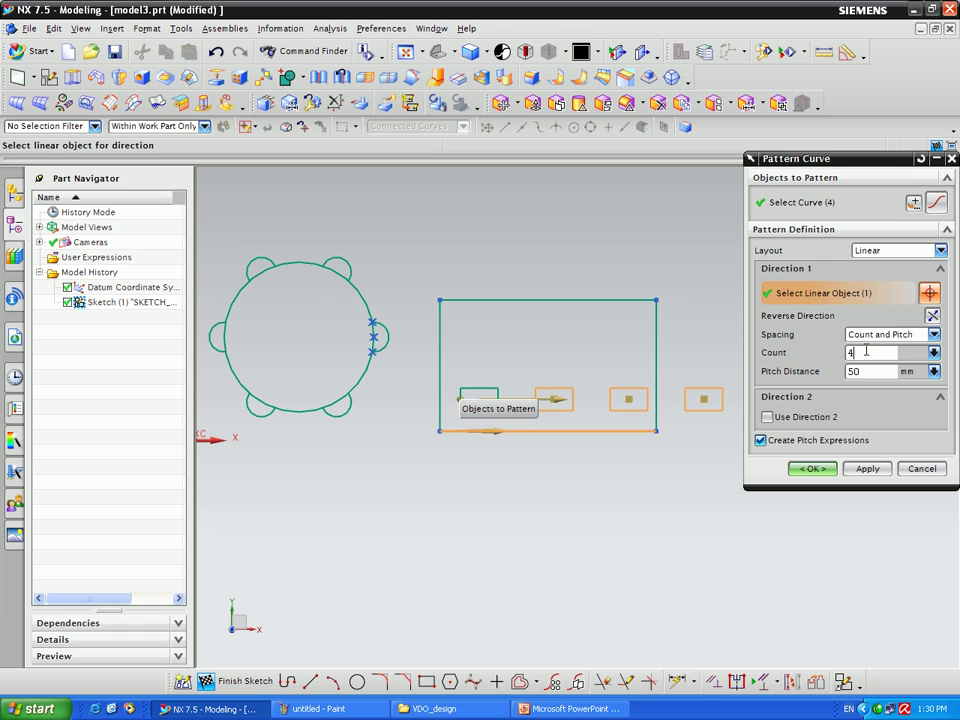
{"action": "left_click_drag", "start_coordinate": [871, 352], "coordinate": [838, 353]}
{"action": "type", "text": "3"}
{"action": "left_click", "coordinate": [866, 371]}
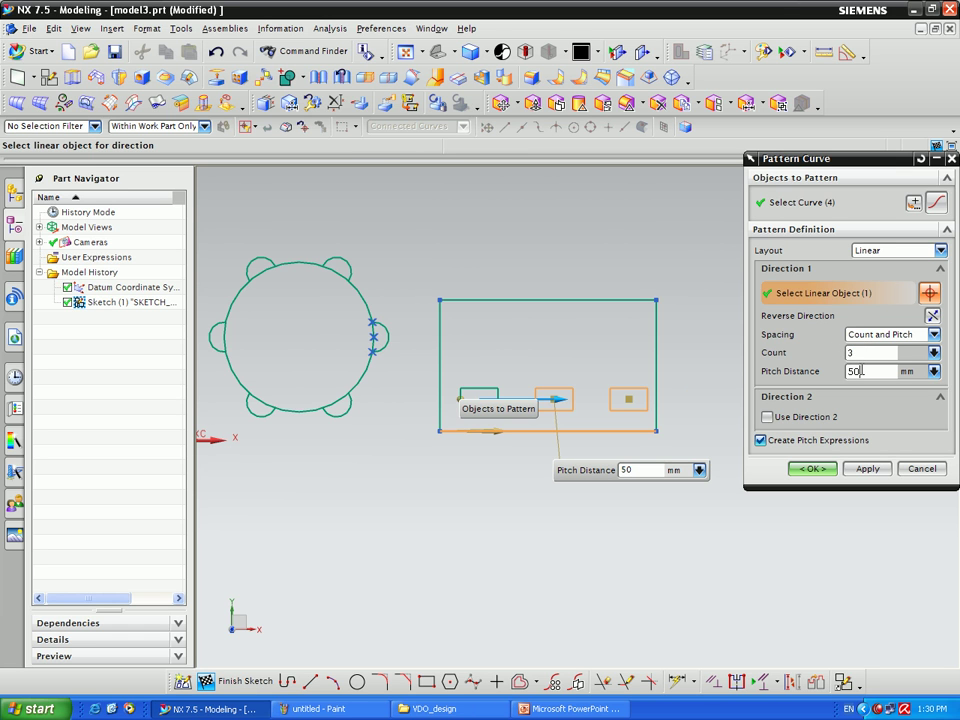
Enable Direction 2 along the large rectangle's left edge and reverse it so the copies go upward
{"action": "left_click", "coordinate": [777, 418]}
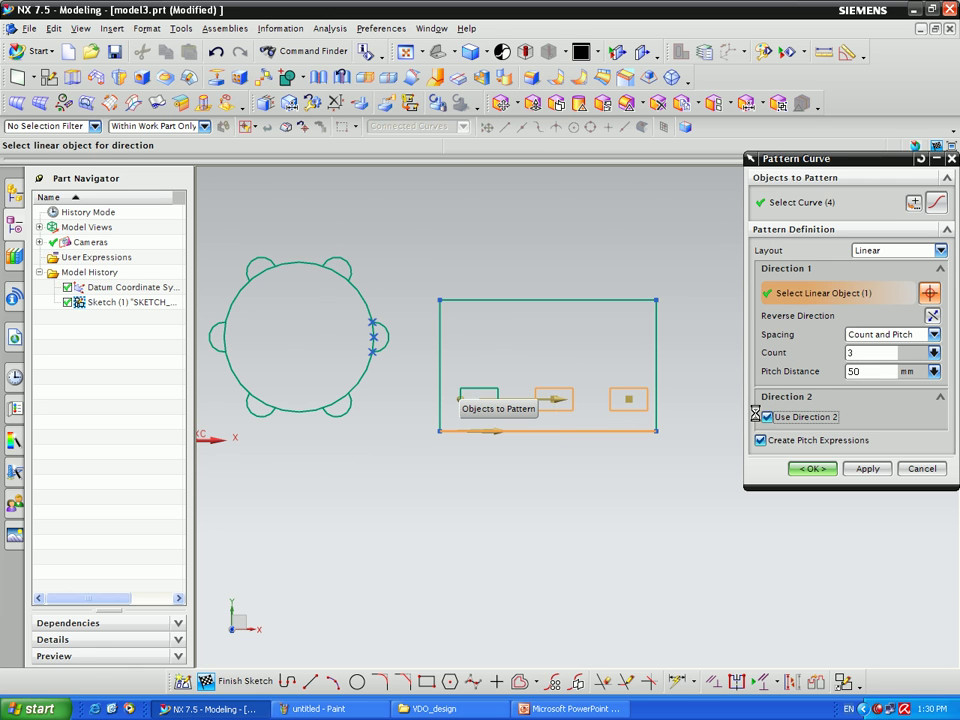
{"action": "left_click", "coordinate": [442, 379]}
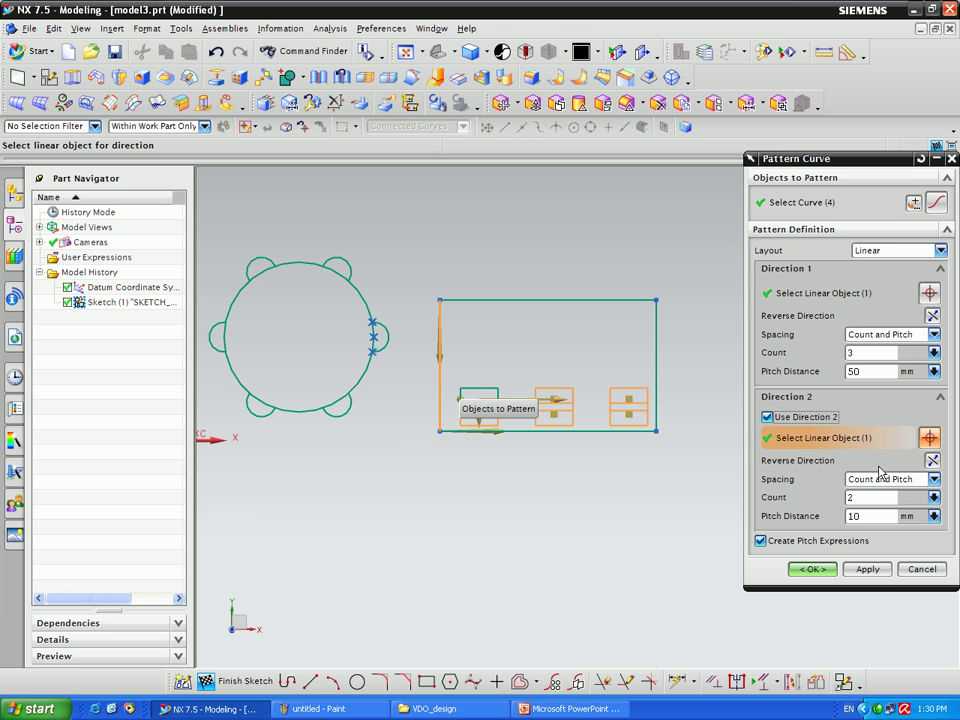
{"action": "left_click", "coordinate": [930, 461]}
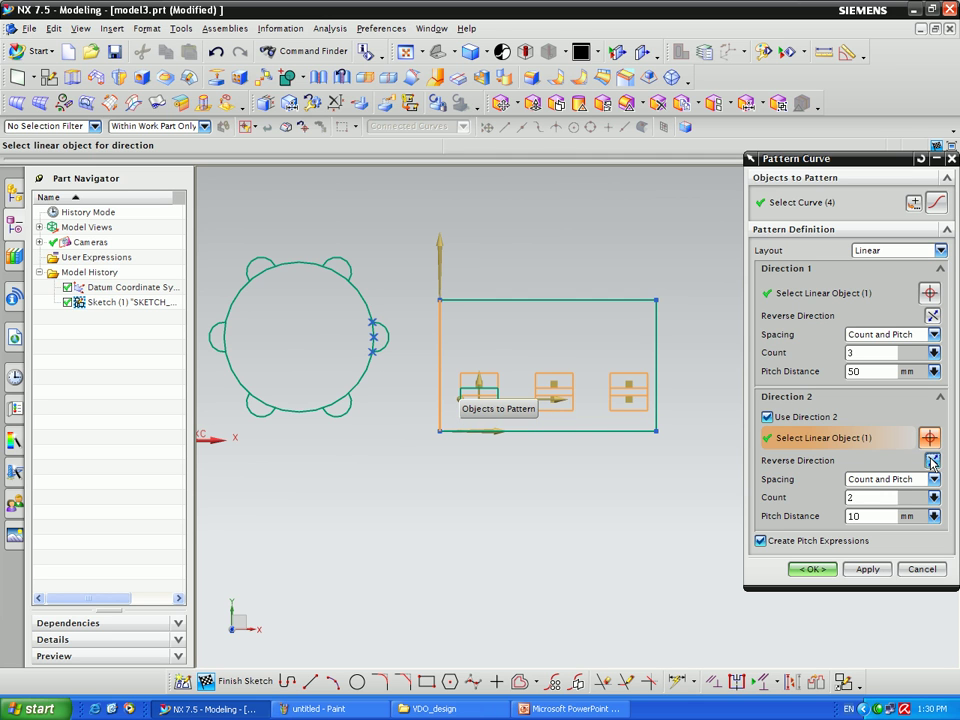
Set Direction 2's pitch distance to 30 mm with a count of 2 and create the linear pattern
{"action": "double_click", "coordinate": [863, 516]}
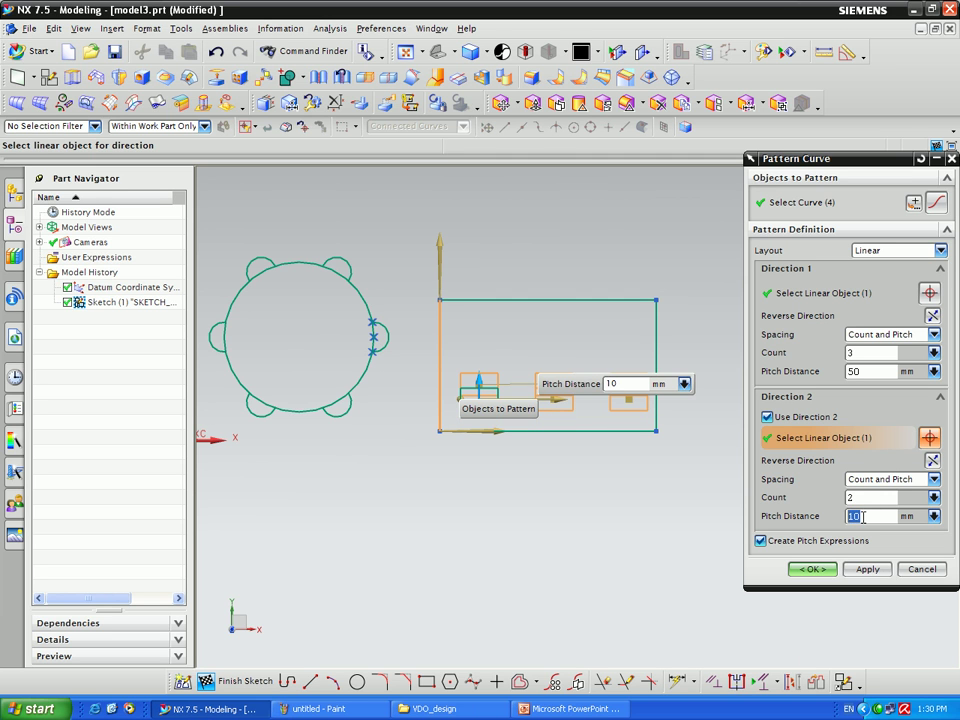
{"action": "double_click", "coordinate": [857, 496]}
{"action": "double_click", "coordinate": [866, 516]}
{"action": "type", "text": "30"}
{"action": "left_click", "coordinate": [857, 497]}
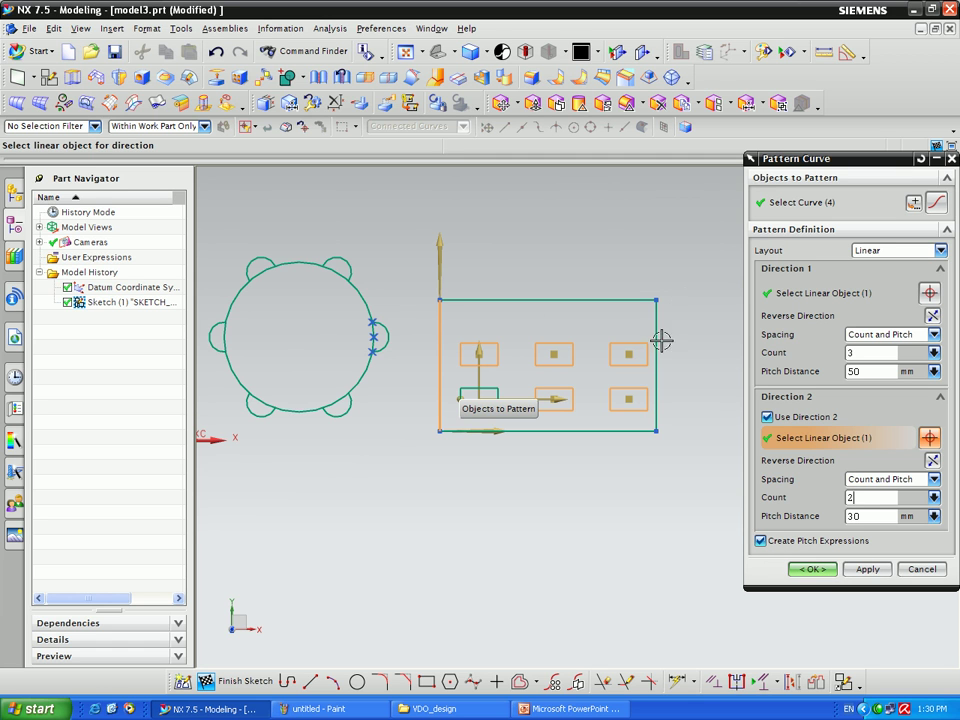
{"action": "left_click", "coordinate": [811, 568]}
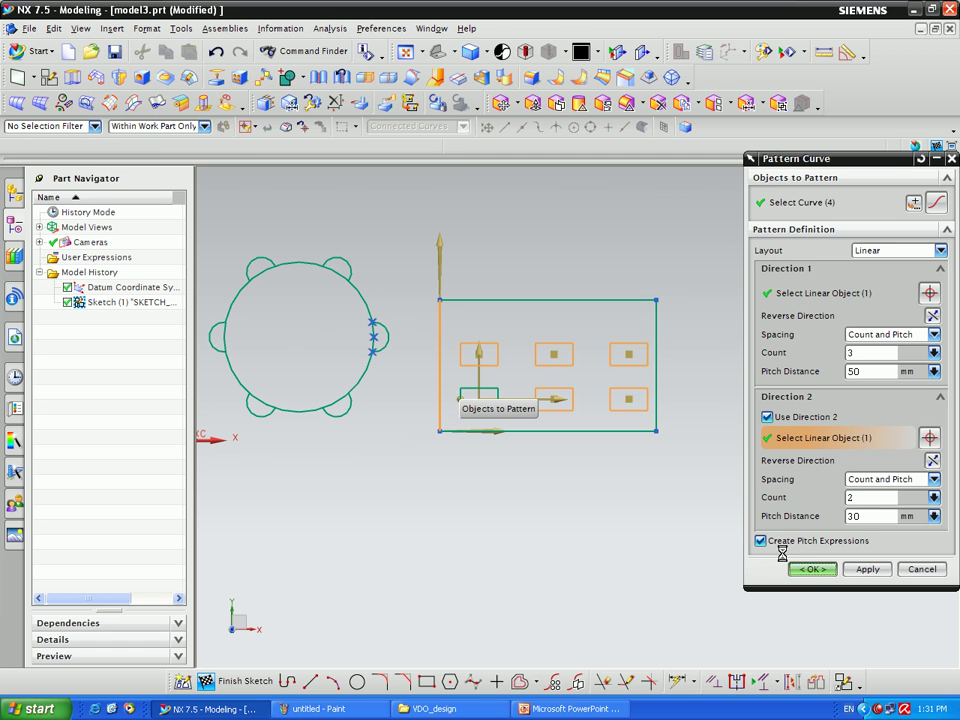
{"action": "scroll", "coordinate": [686, 482], "scroll_direction": "down", "scroll_amount": 3}
{"action": "scroll", "coordinate": [508, 420], "scroll_direction": "up", "scroll_amount": 3}
{"action": "scroll", "coordinate": [655, 470], "scroll_direction": "down", "scroll_amount": 1}
{"action": "scroll", "coordinate": [719, 474], "scroll_direction": "down", "scroll_amount": 1}
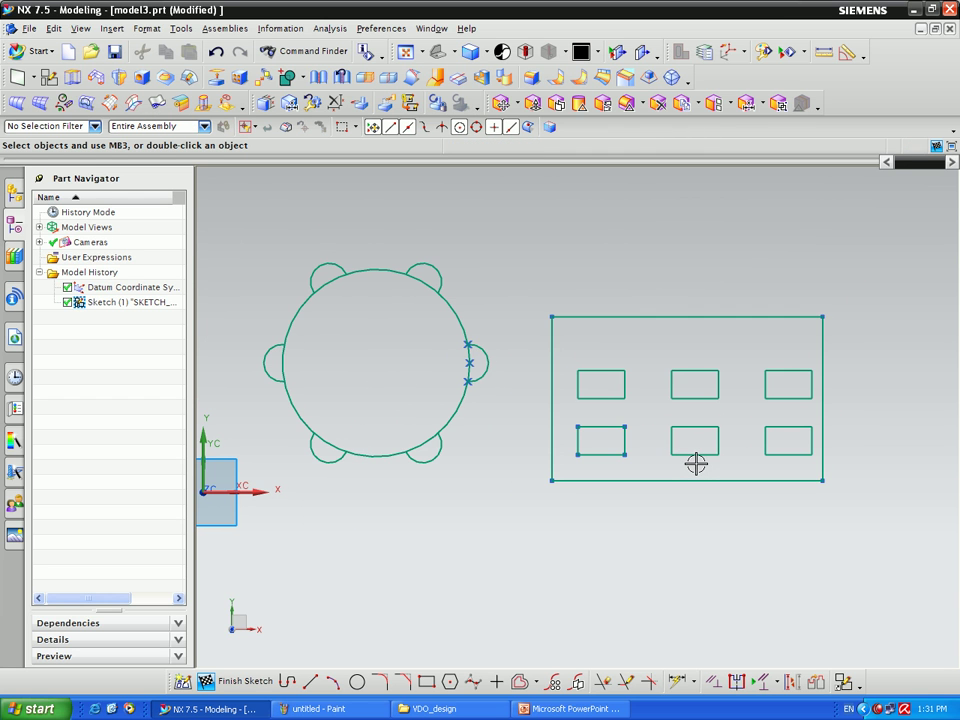